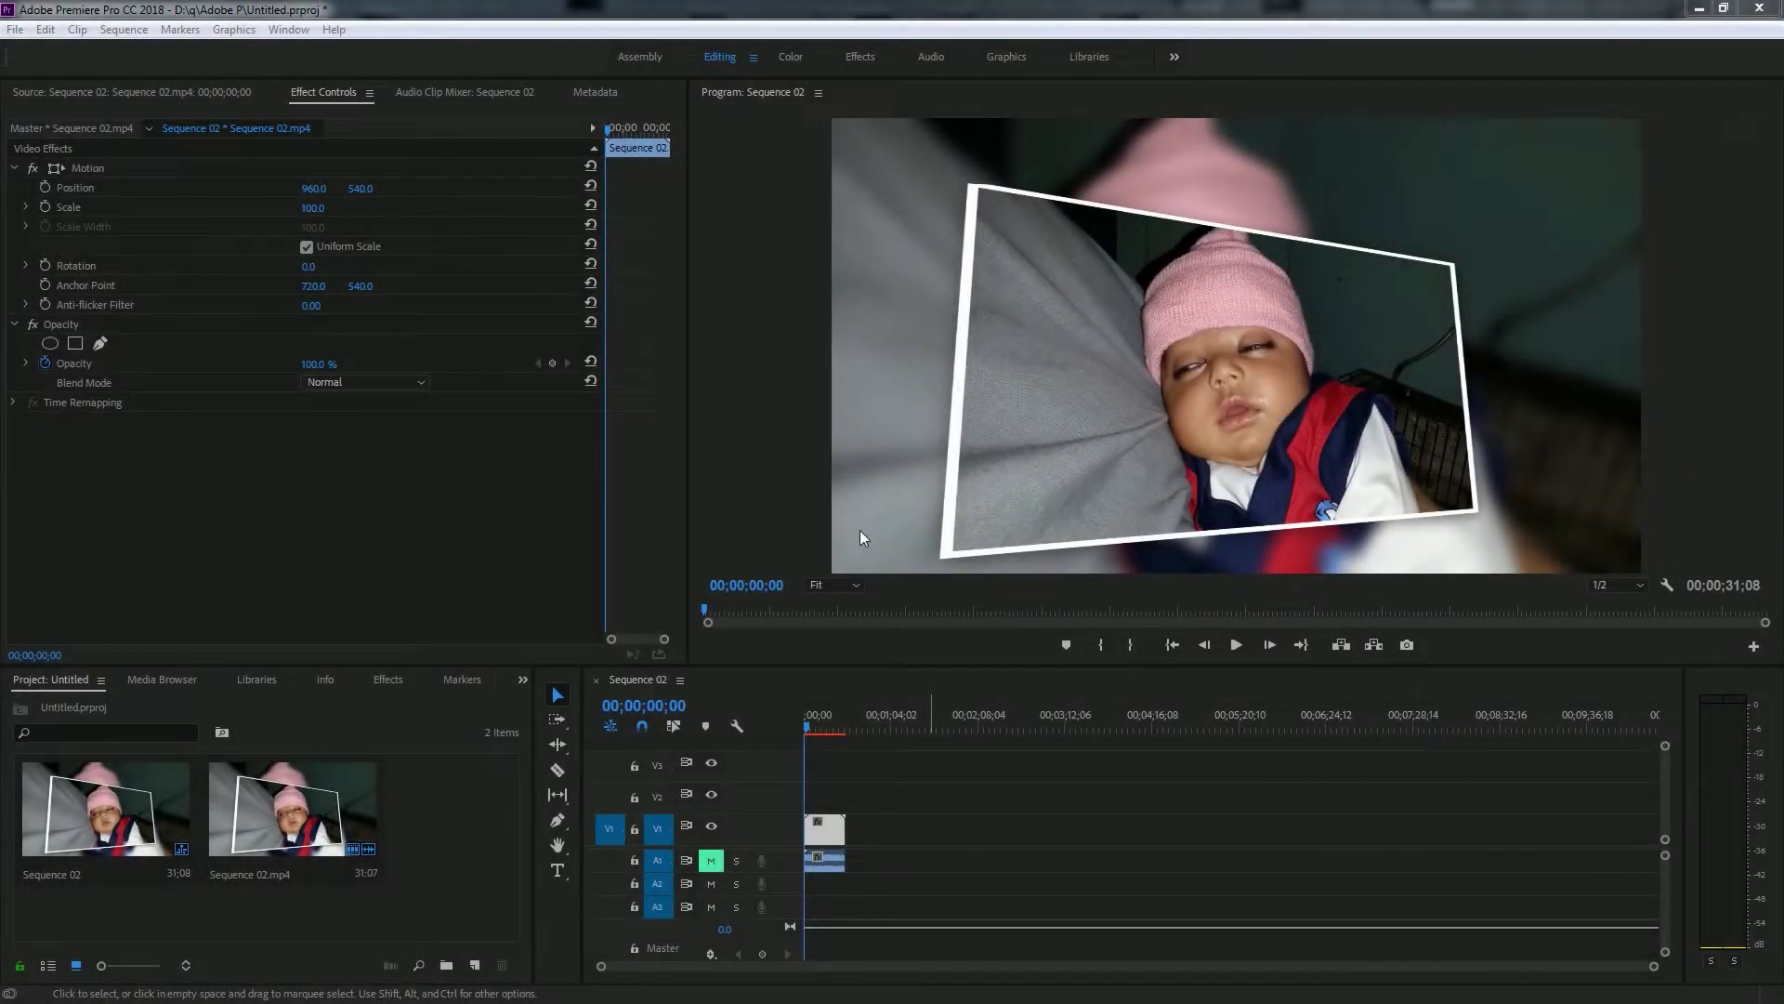
Step: Create a new 1920×1080 legacy title named Title 06 from the File menu
{"action": "left_click", "coordinate": [13, 31]}
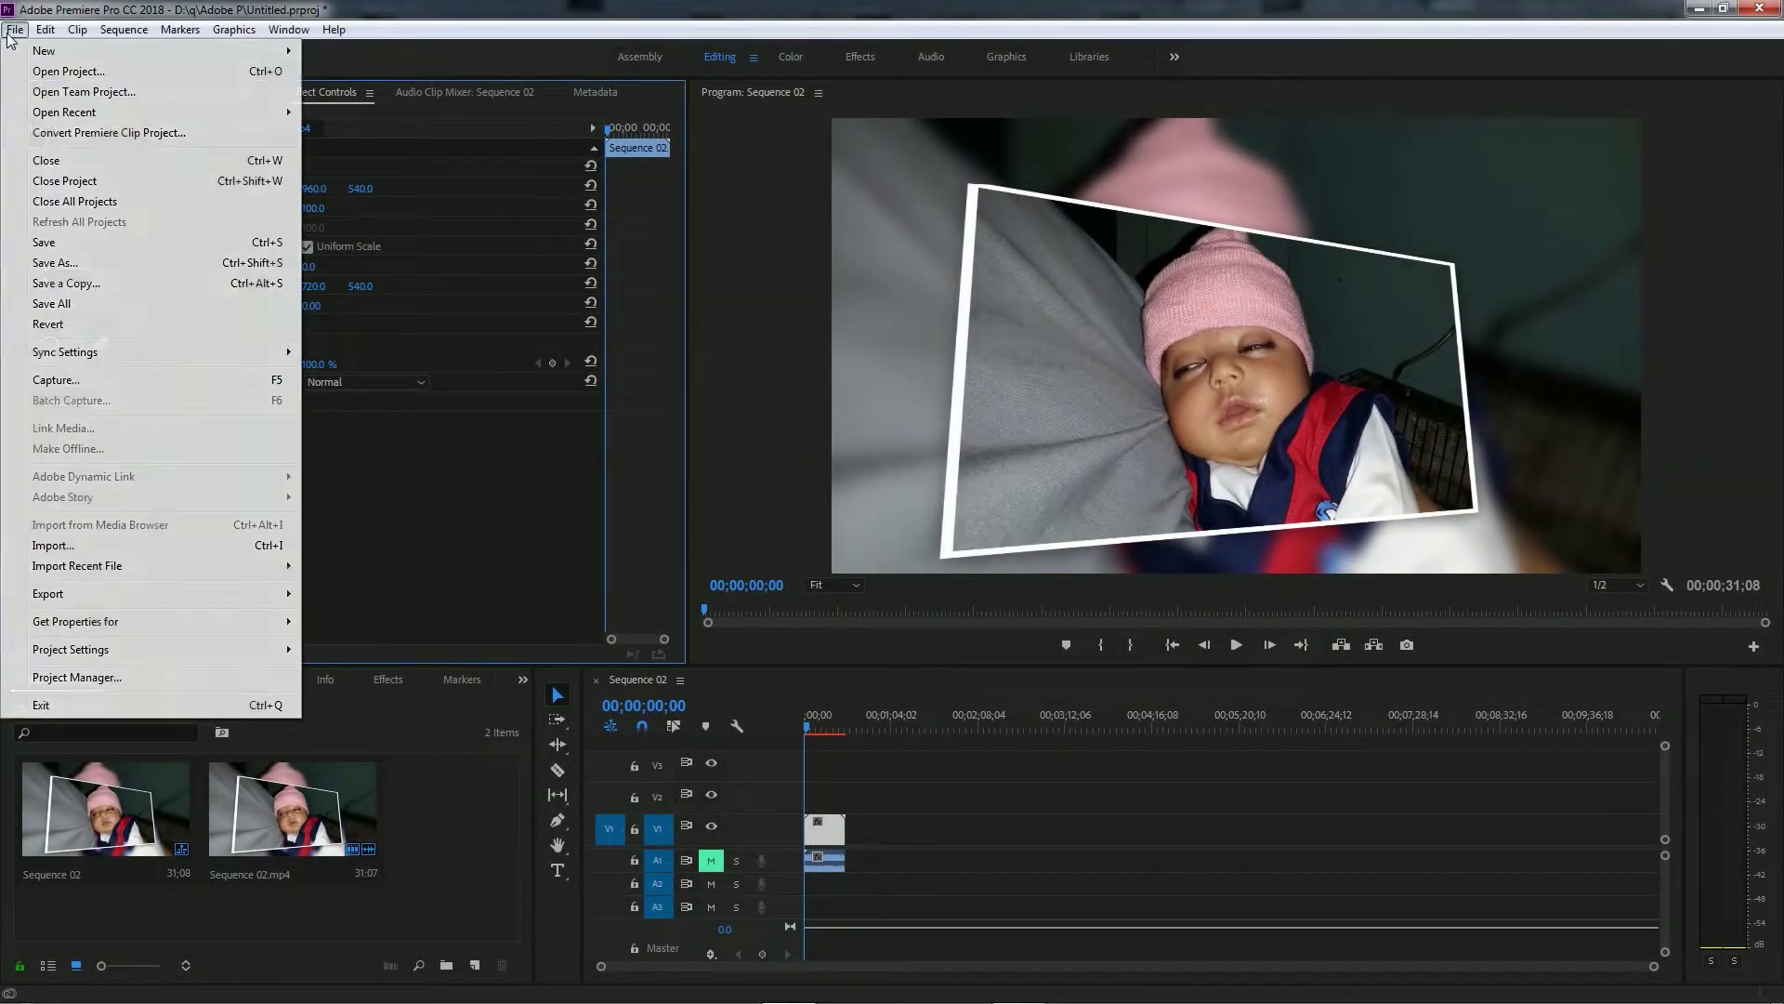
{"action": "mouse_move", "coordinate": [130, 52]}
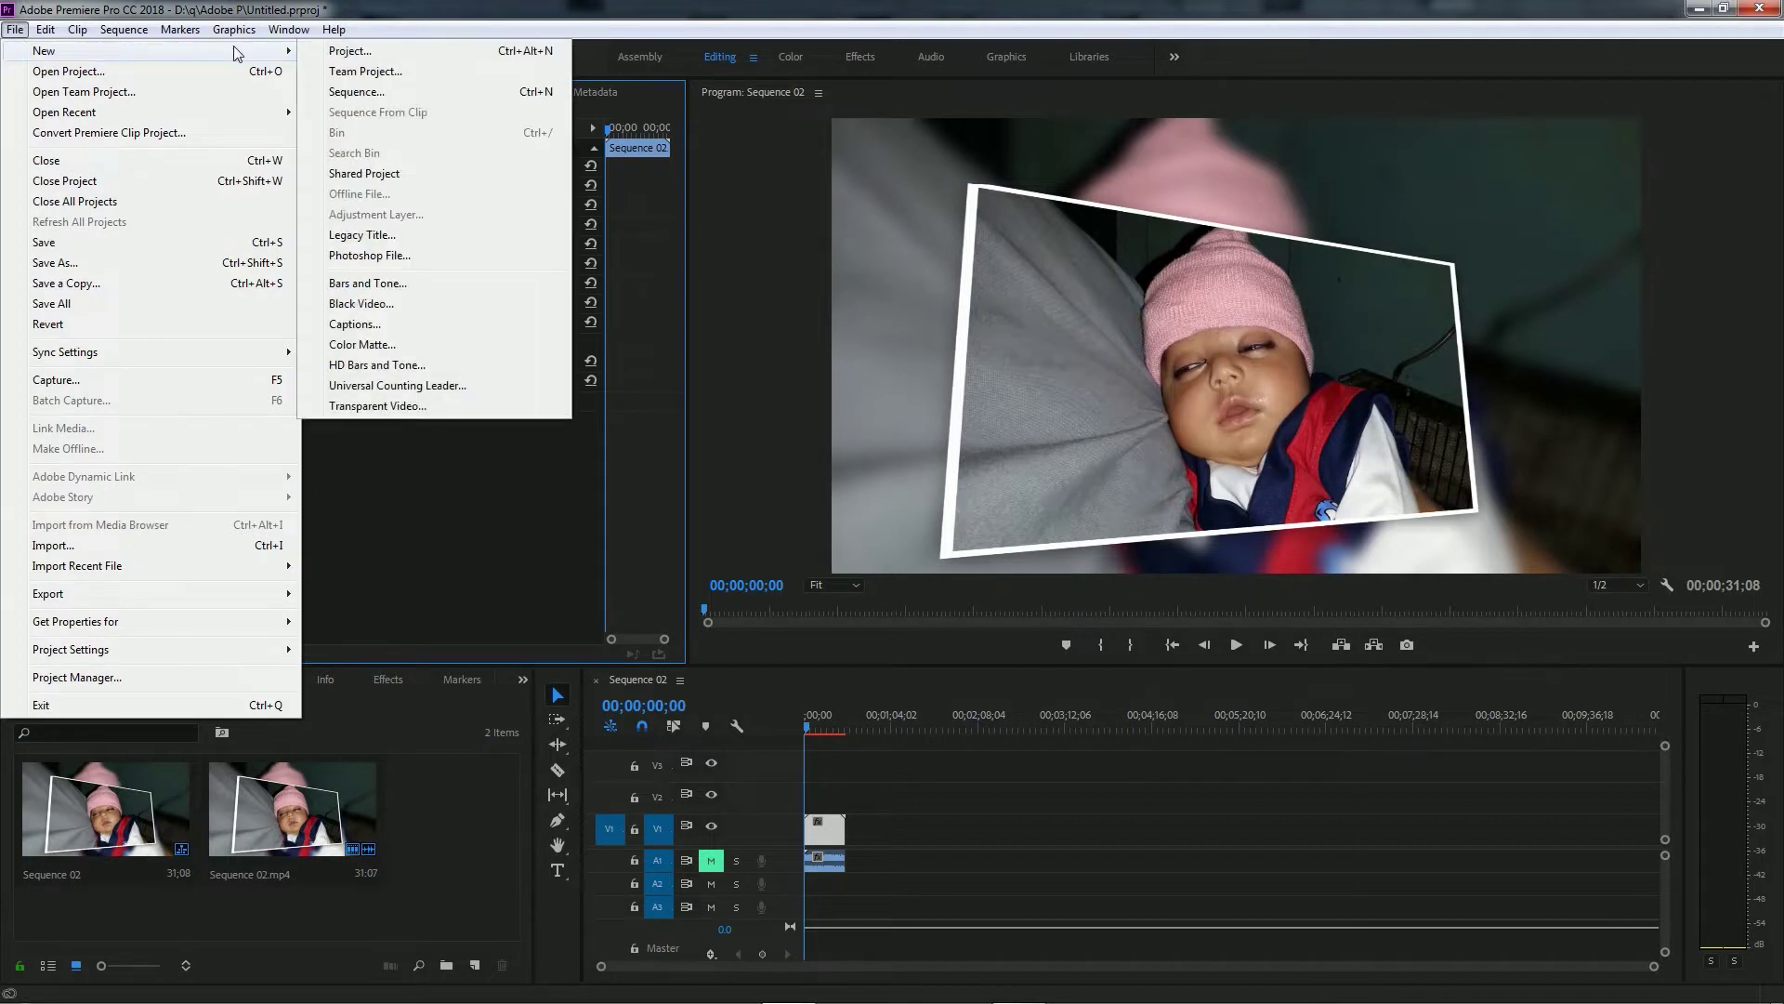
{"action": "left_click", "coordinate": [376, 240]}
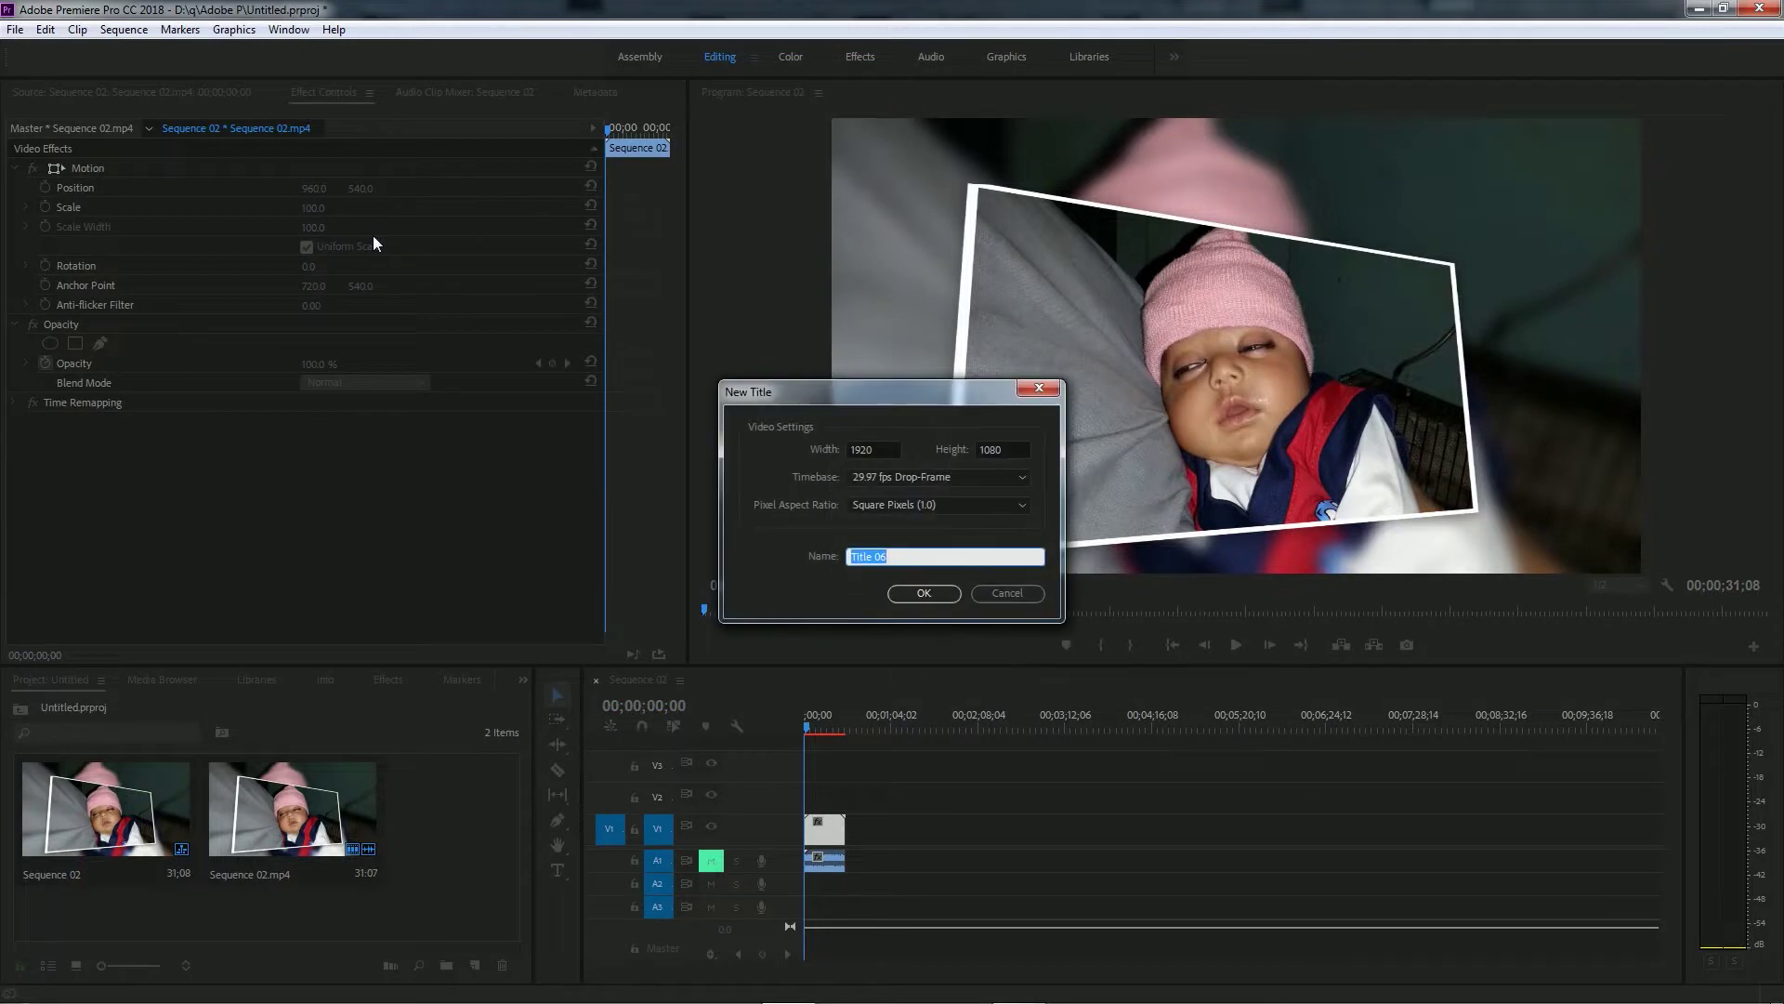
{"action": "left_click", "coordinate": [908, 595]}
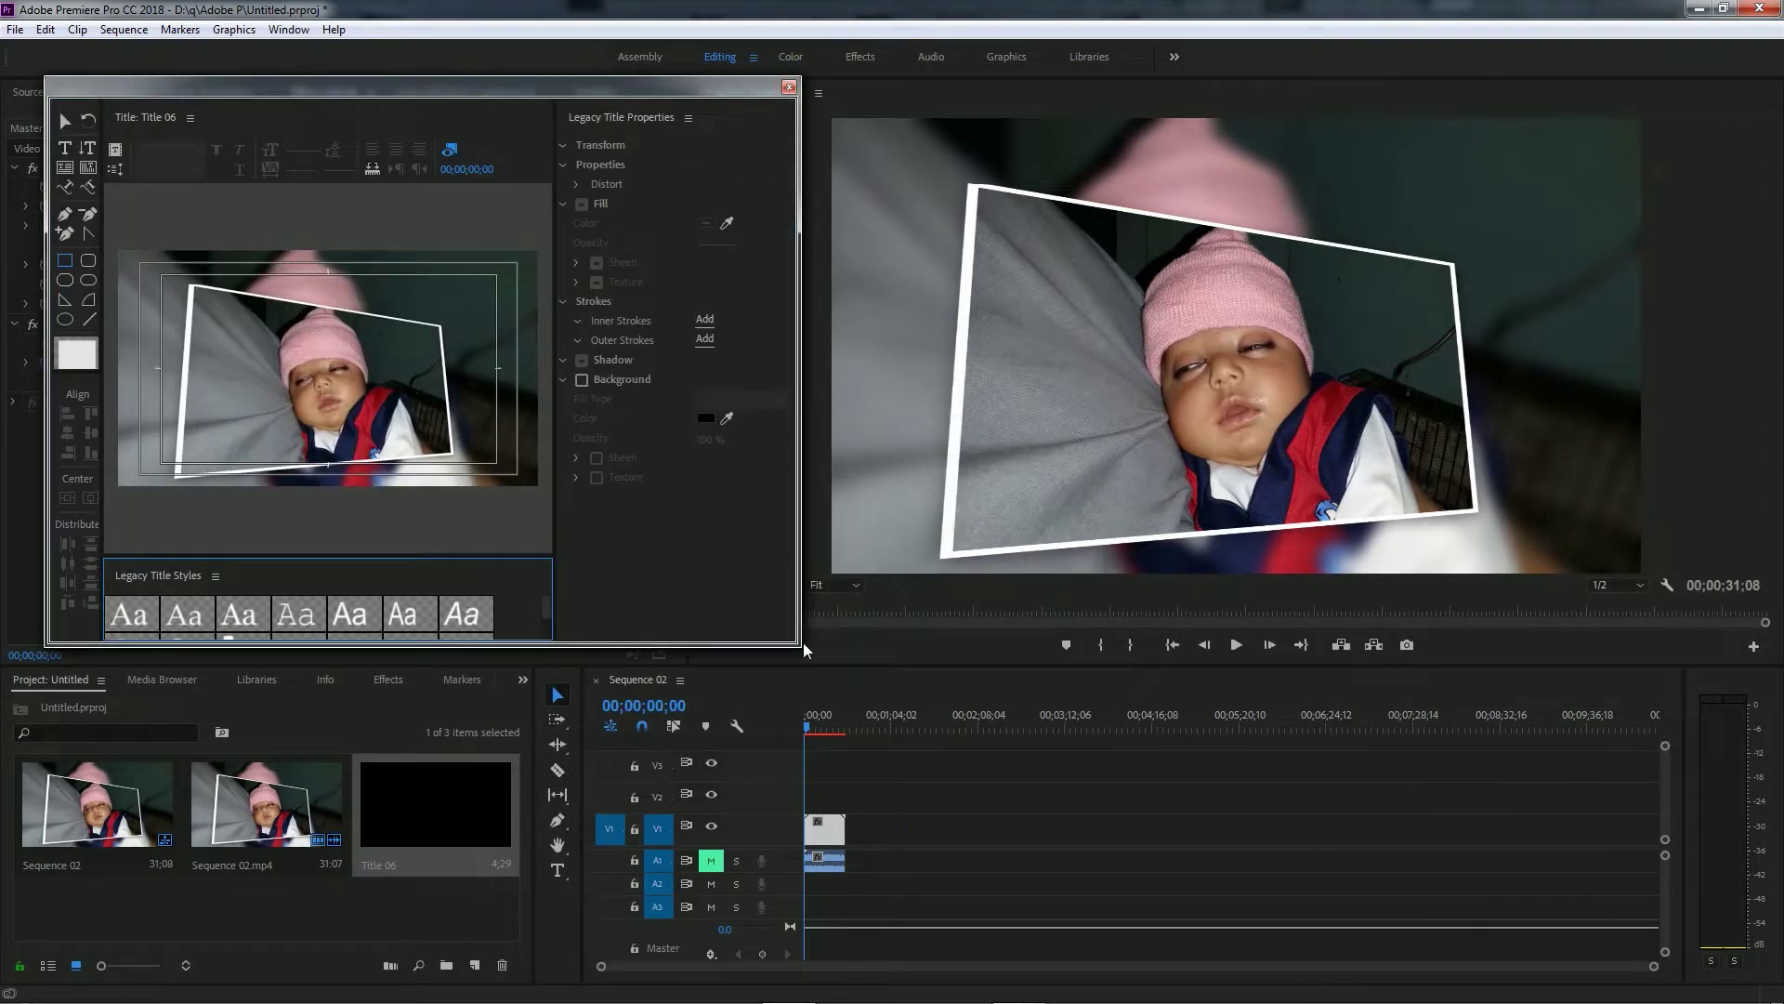
Step: Enlarge the Title 06 editor and canvas, and set a text insertion point at the lower left
{"action": "left_click_drag", "start_coordinate": [806, 651], "coordinate": [1459, 852]}
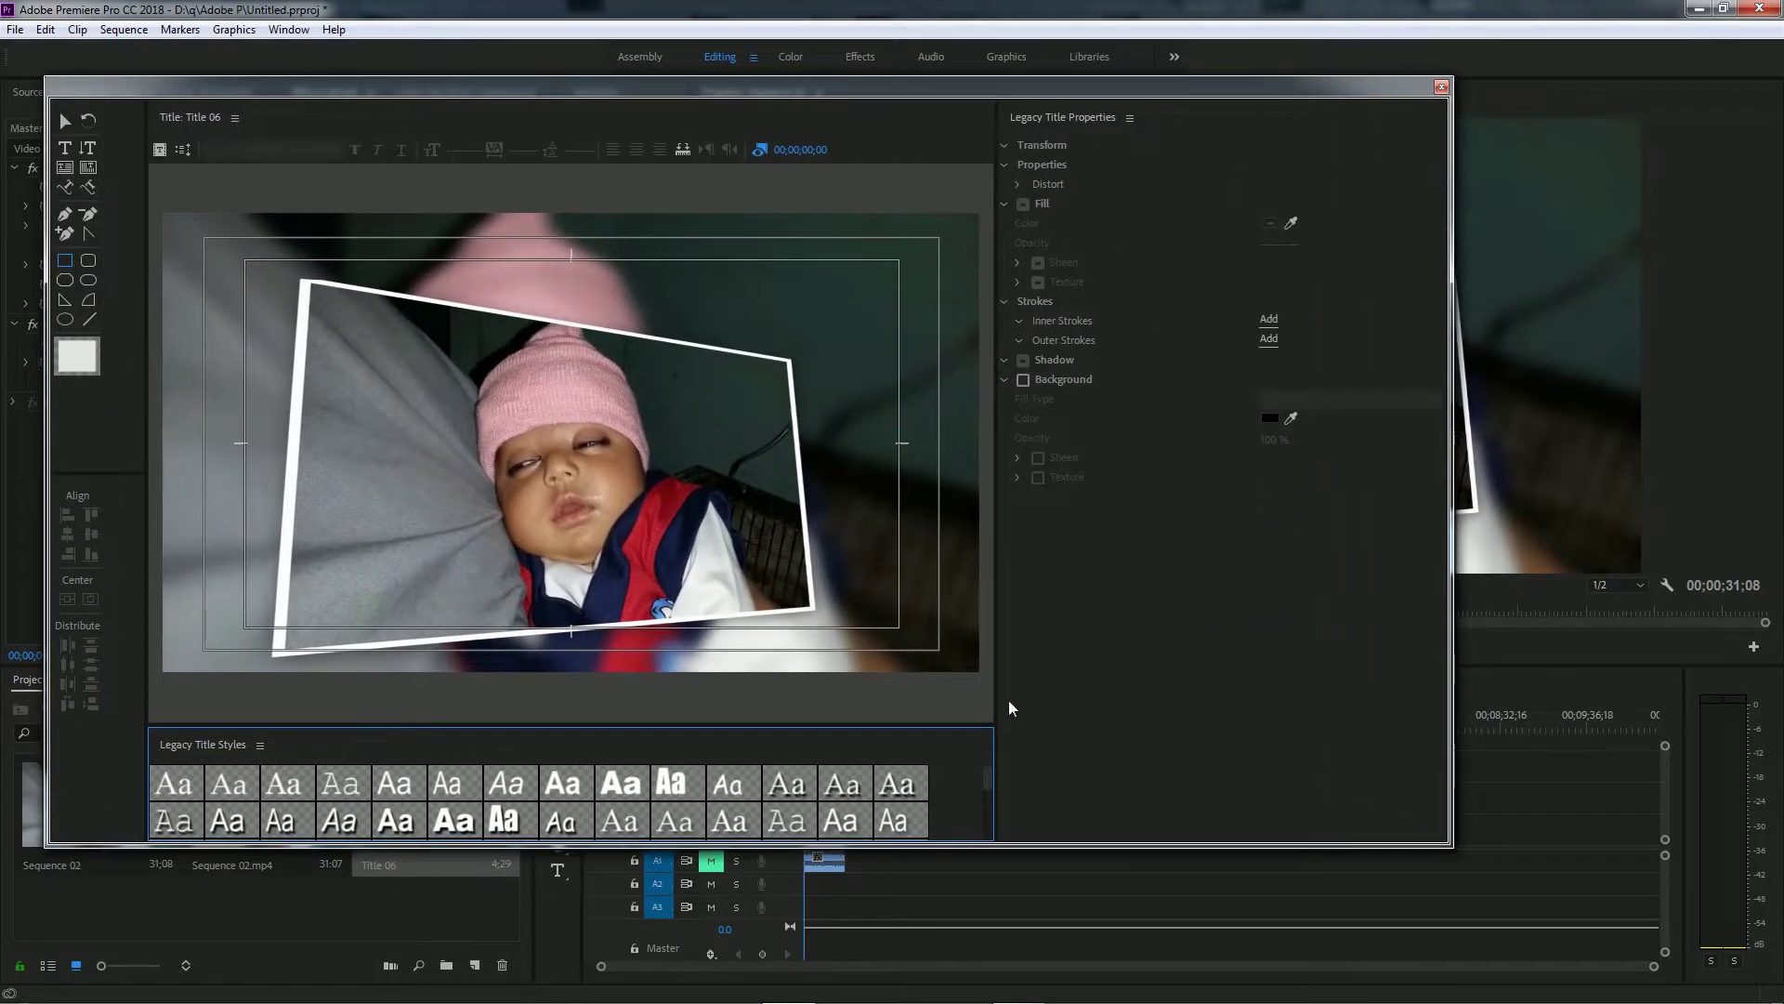
{"action": "left_click_drag", "start_coordinate": [1003, 686], "coordinate": [1092, 695]}
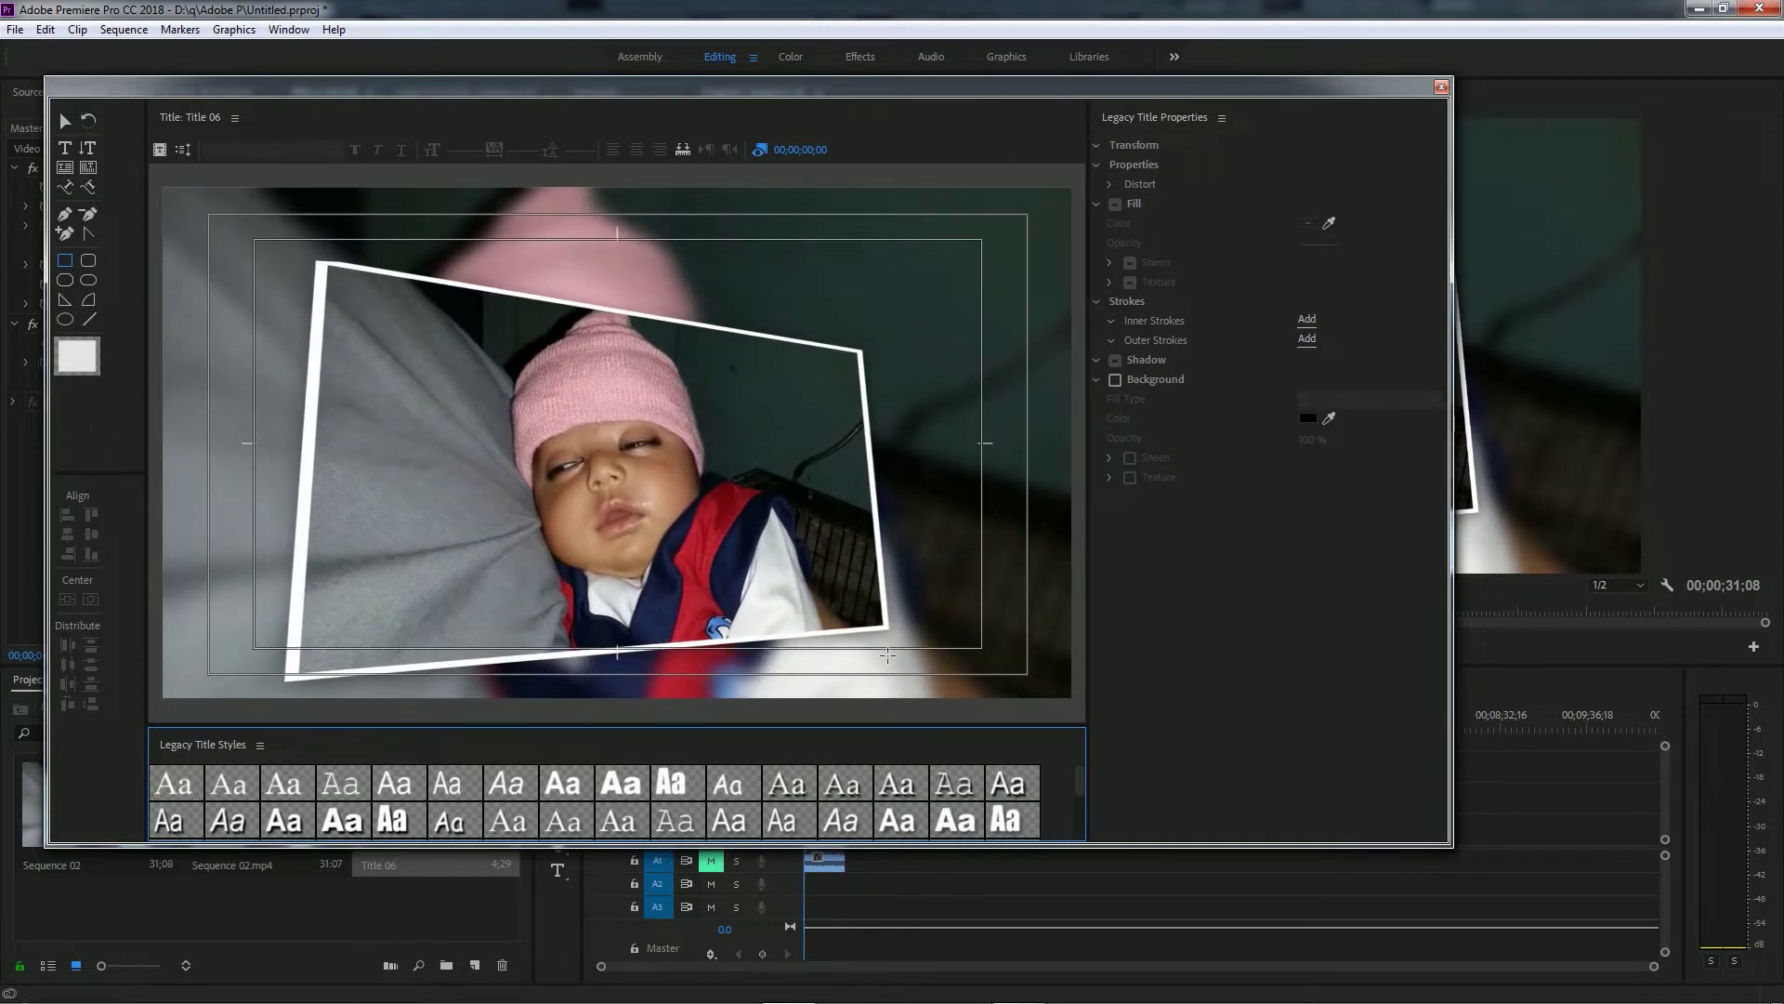
{"action": "left_click", "coordinate": [64, 147]}
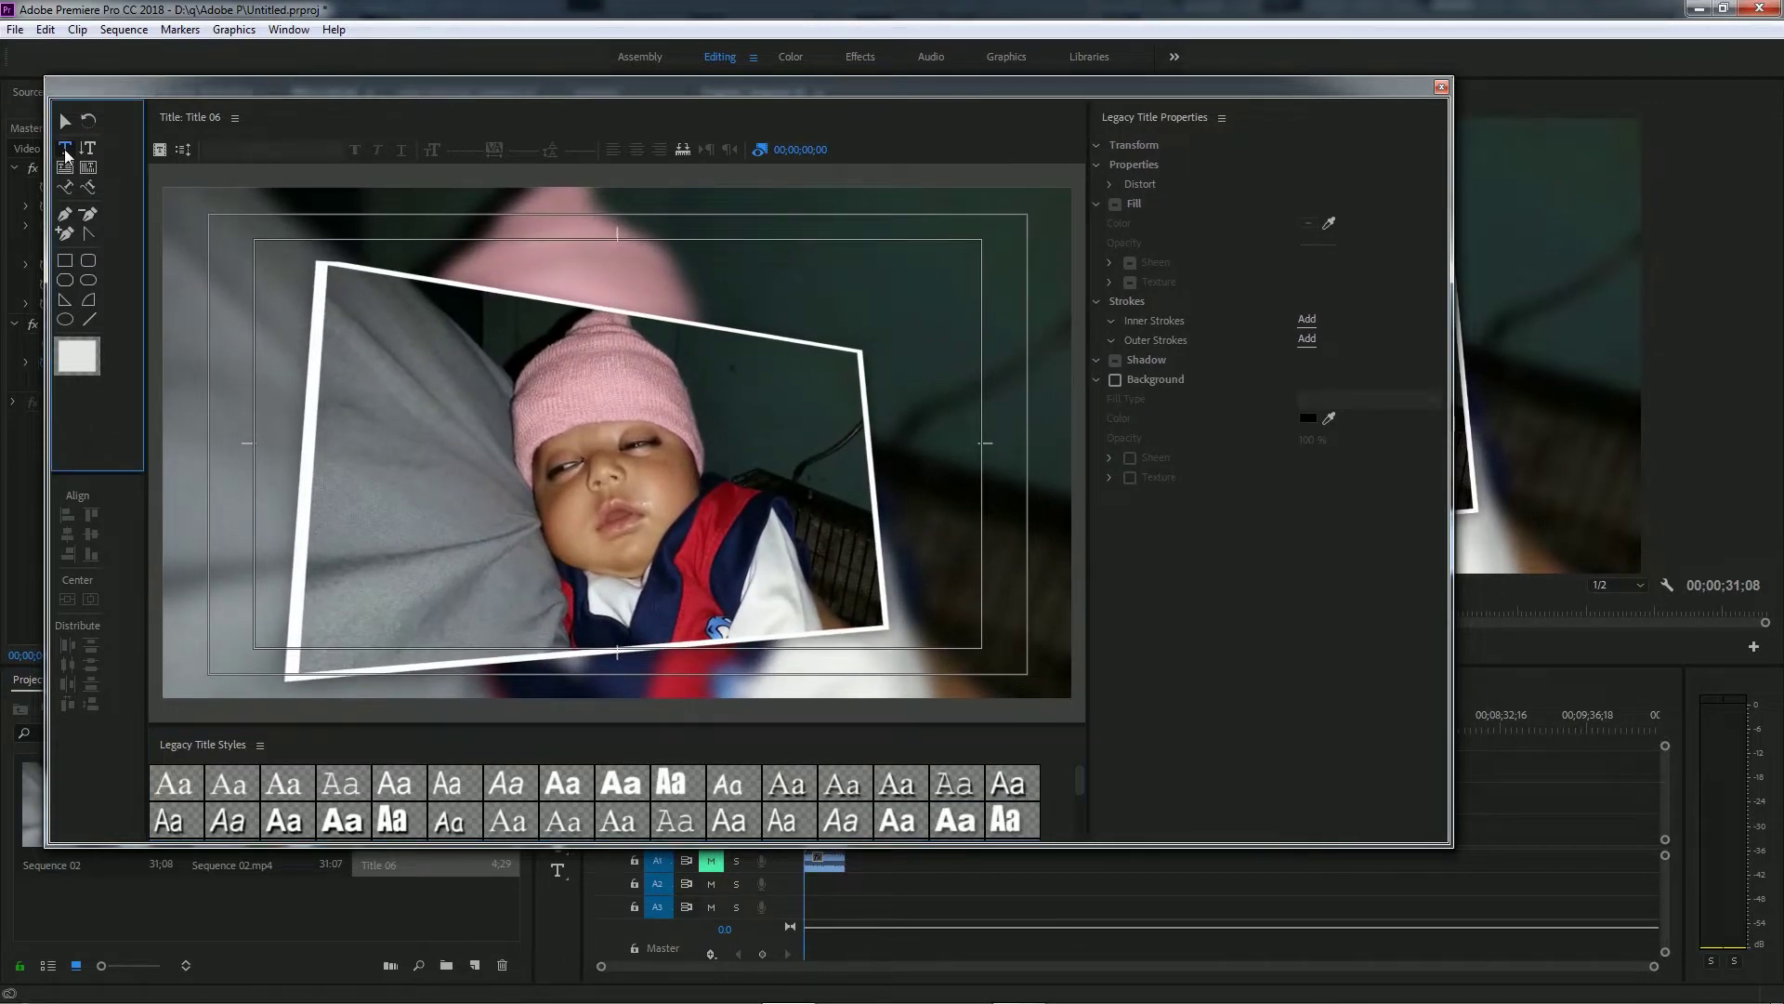
{"action": "left_click", "coordinate": [218, 661]}
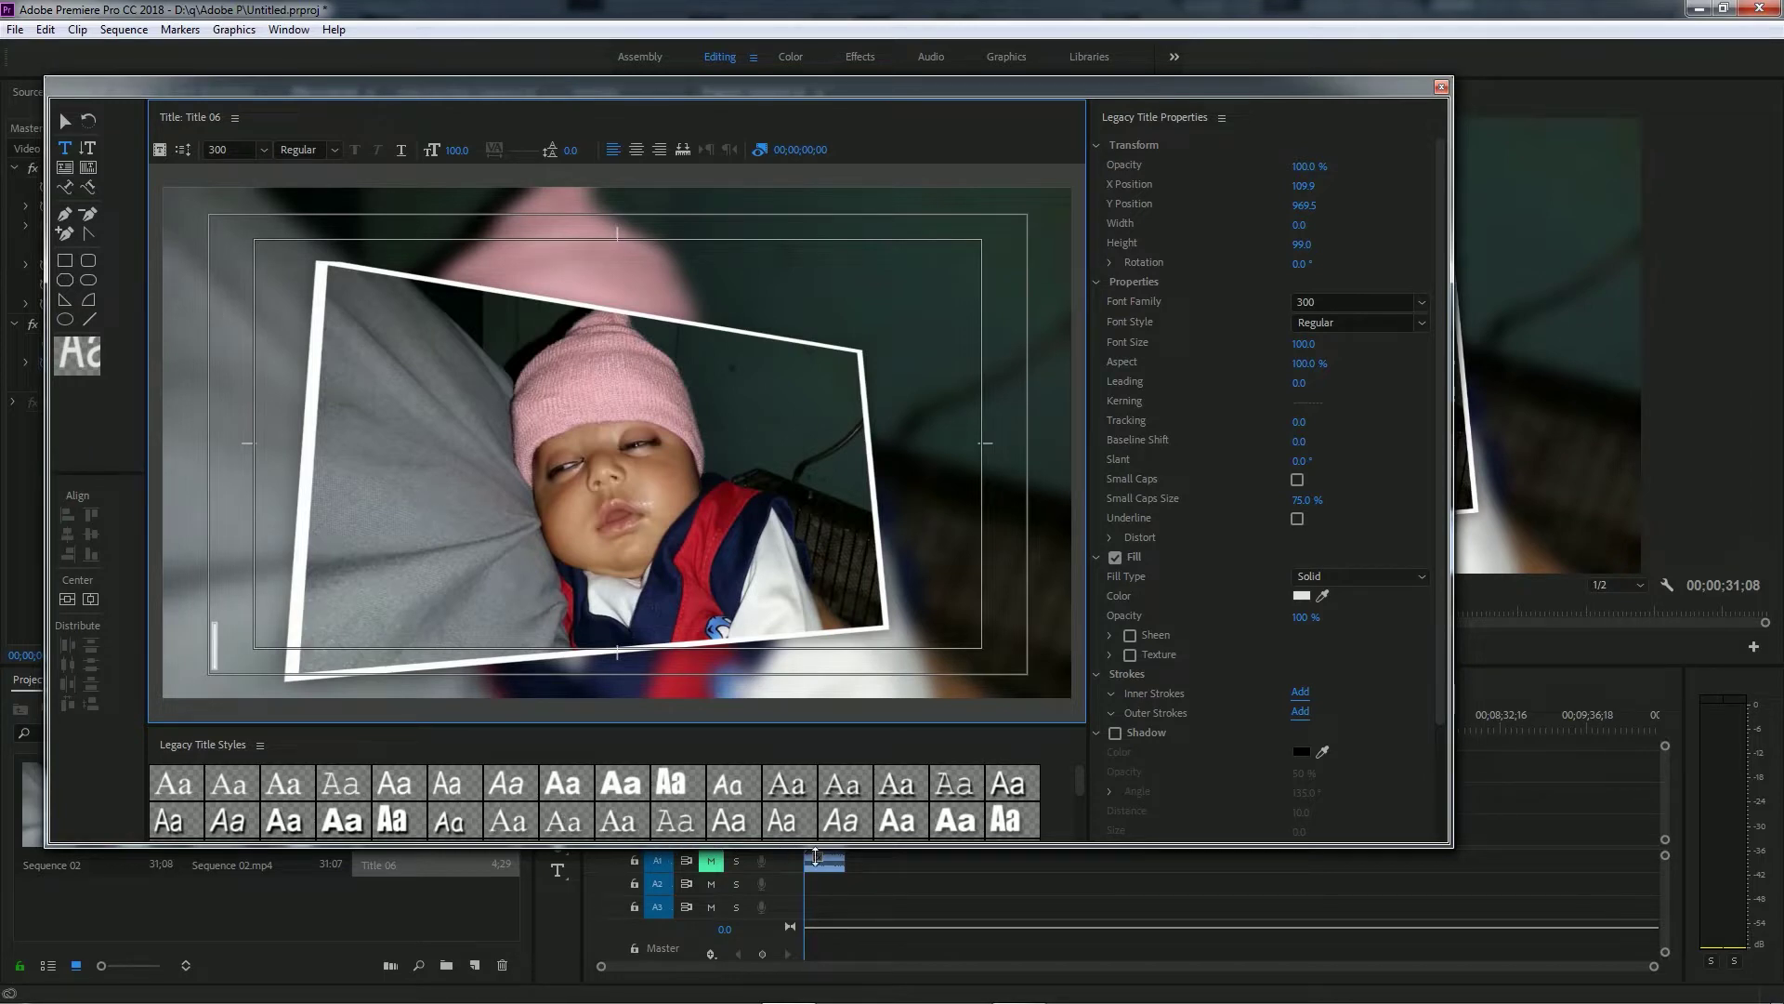
{"action": "left_click", "coordinate": [1023, 1001]}
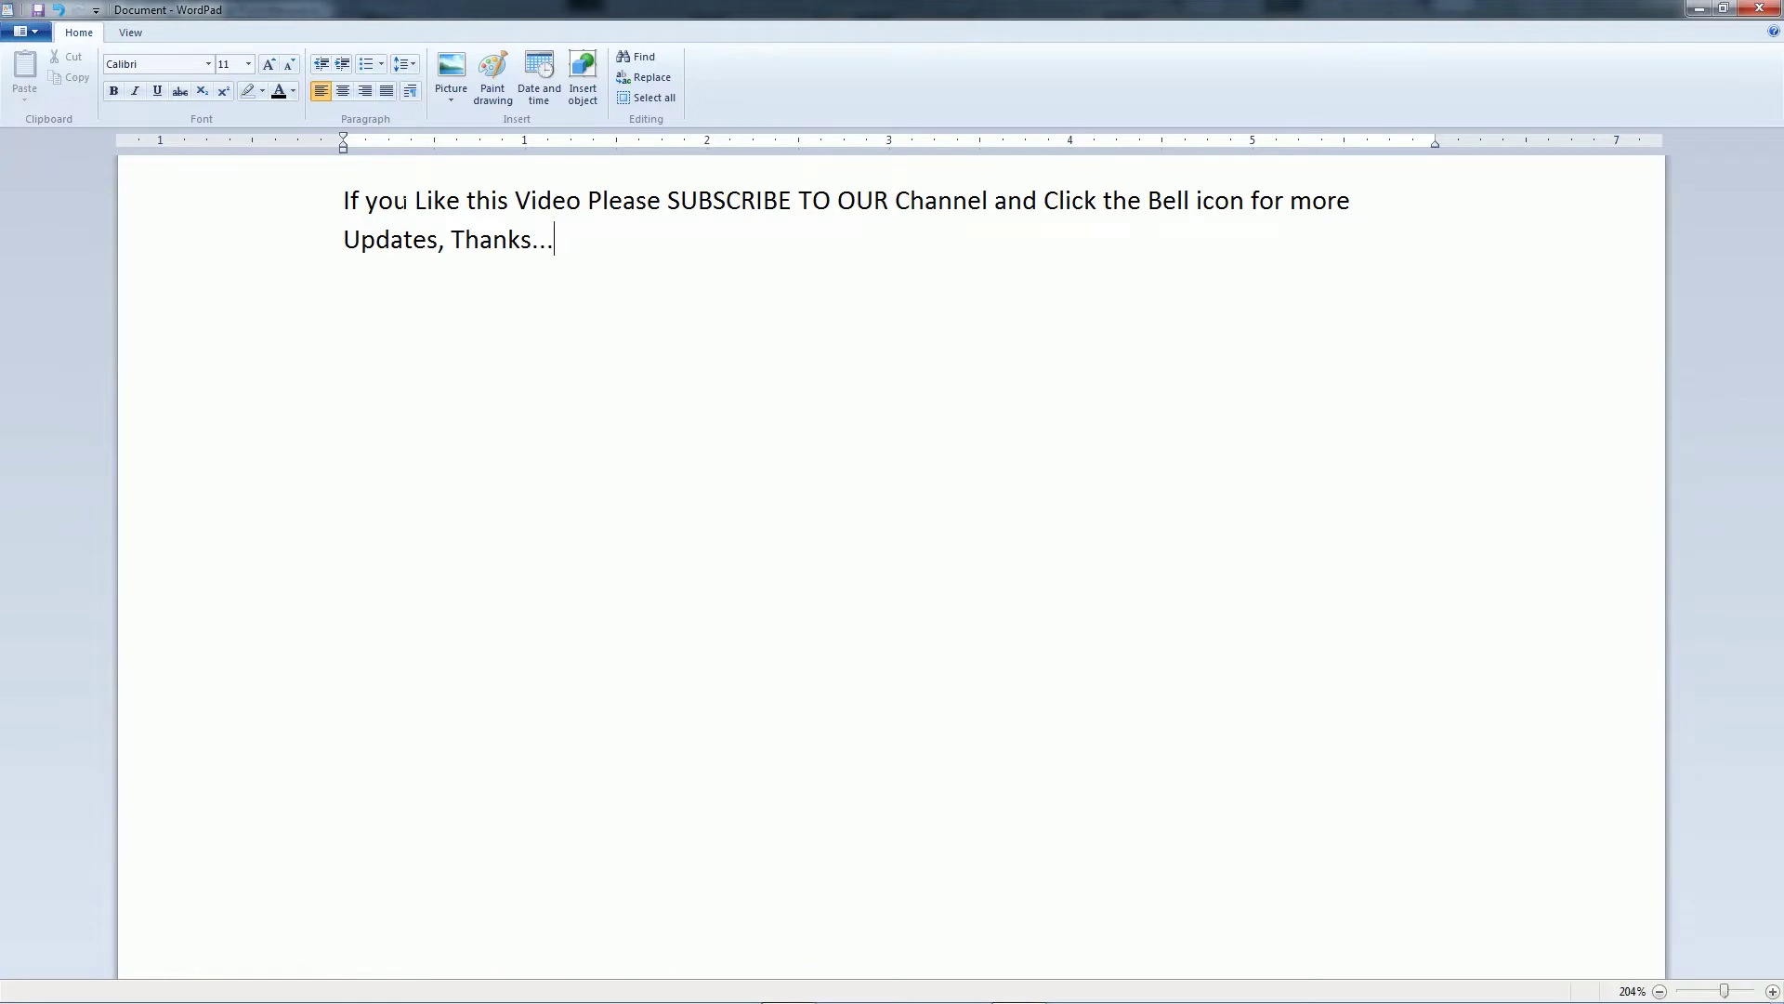
Step: Copy the WordPad subscribe message, from 'If you Like this Video' to 'Thanks...'
{"action": "left_click_drag", "start_coordinate": [345, 201], "coordinate": [558, 274]}
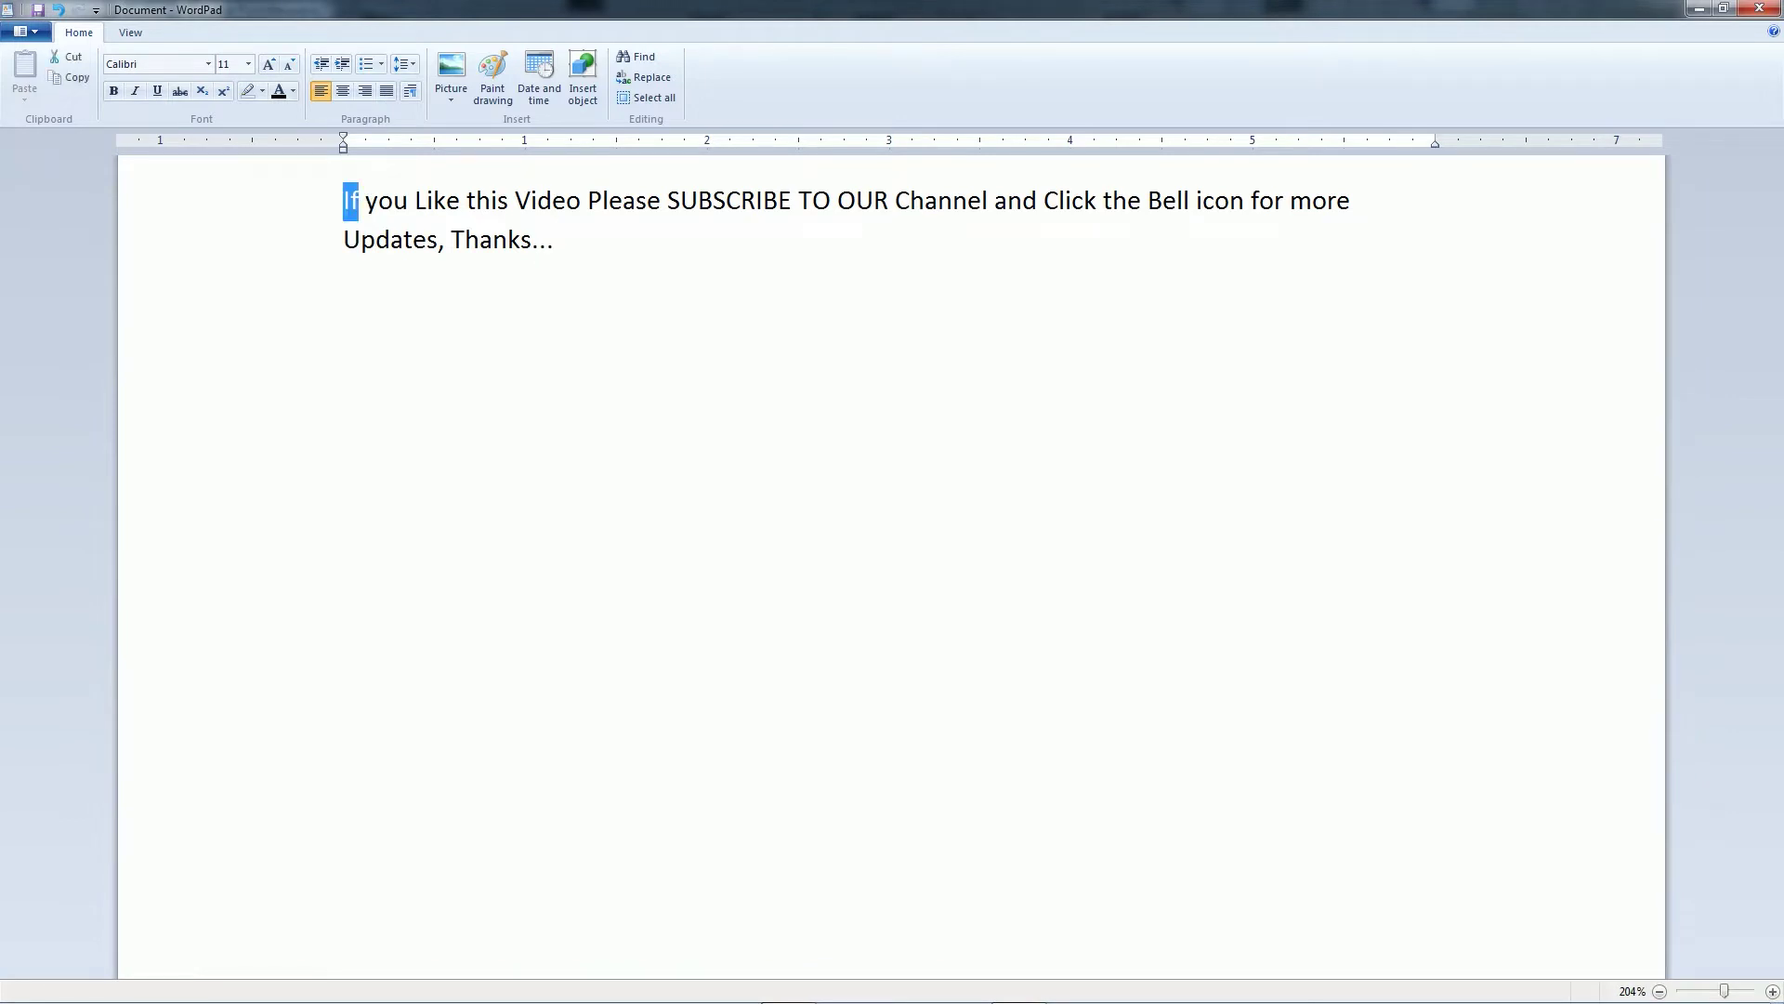
{"action": "right_click", "coordinate": [481, 227]}
{"action": "left_click", "coordinate": [517, 261]}
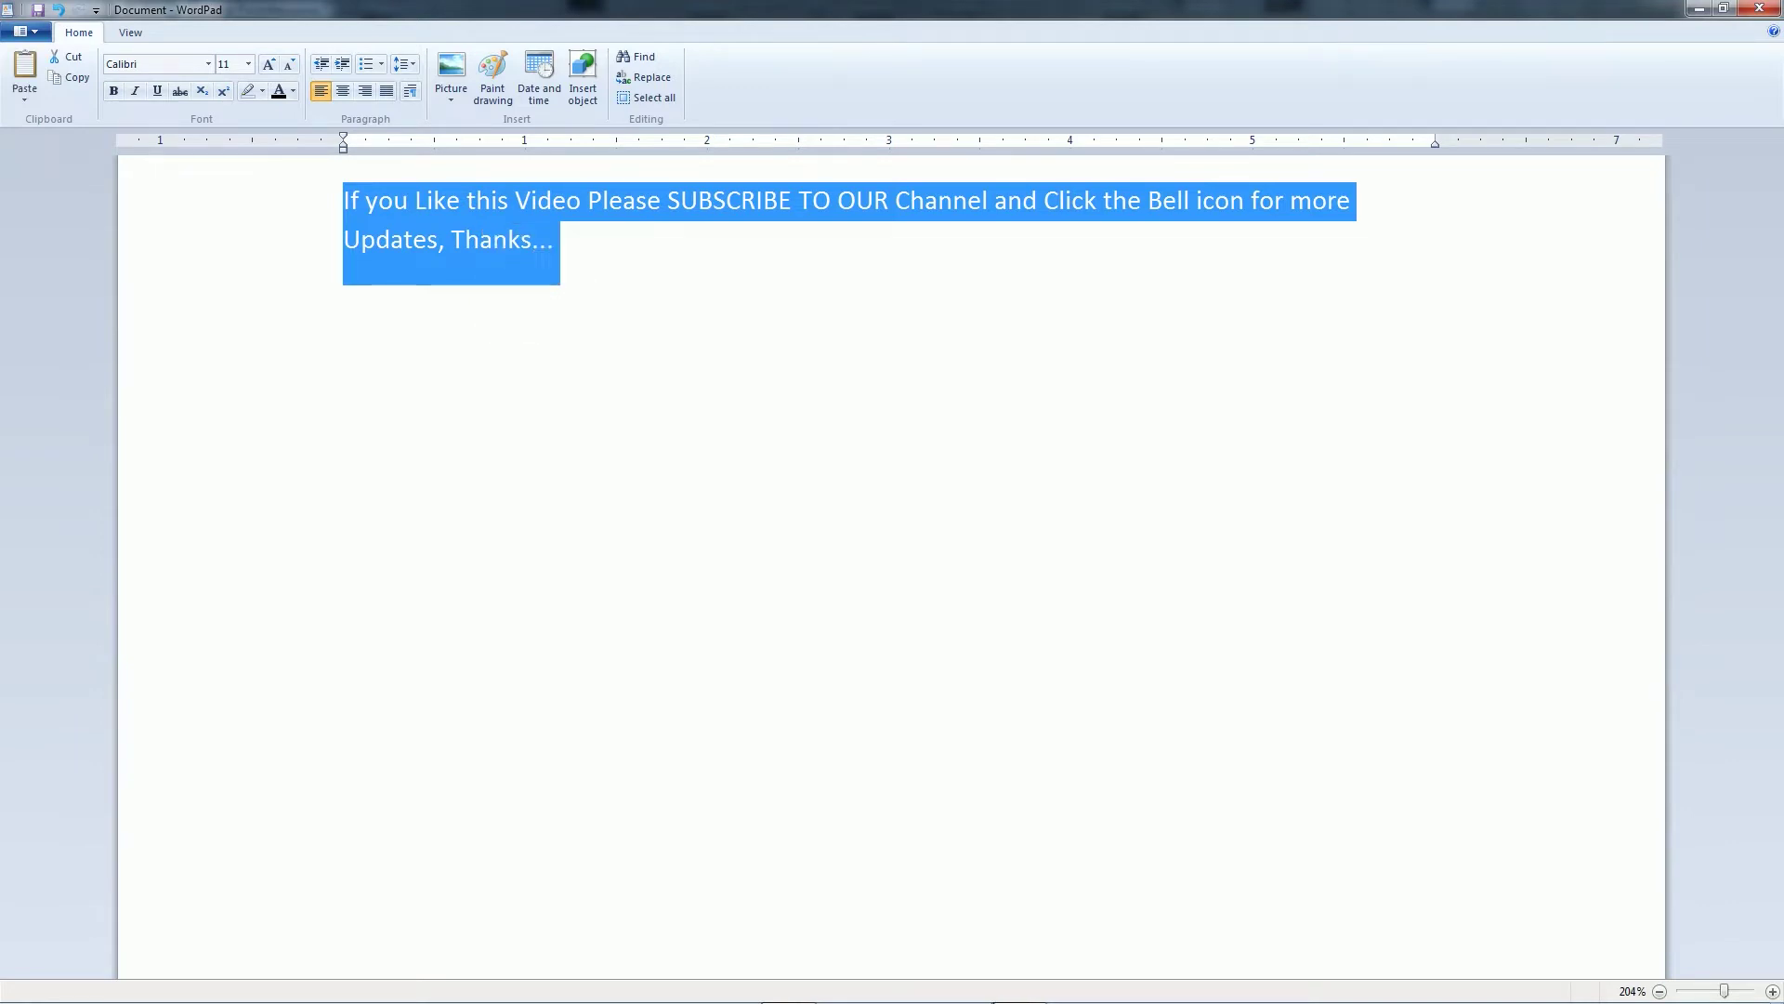
{"action": "left_click", "coordinate": [804, 992]}
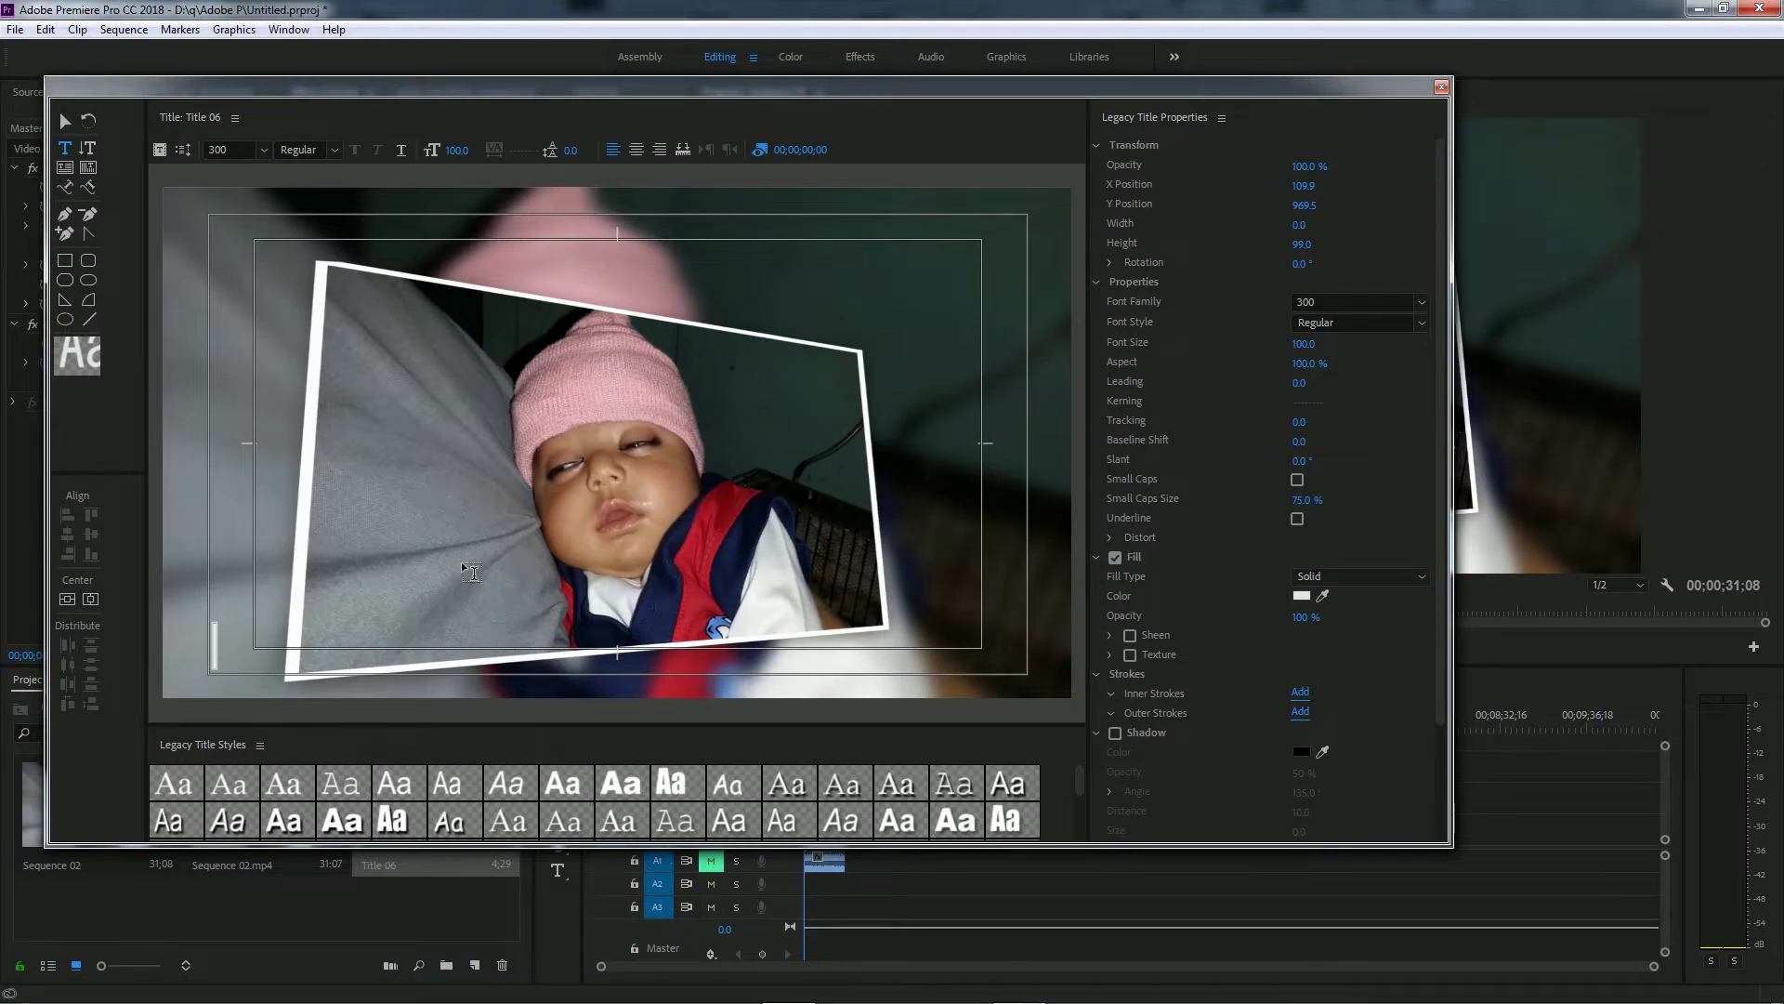
Step: Paste the subscribe message into Title 06 as one line and reduce its font size to 25
{"action": "left_click", "coordinate": [215, 651]}
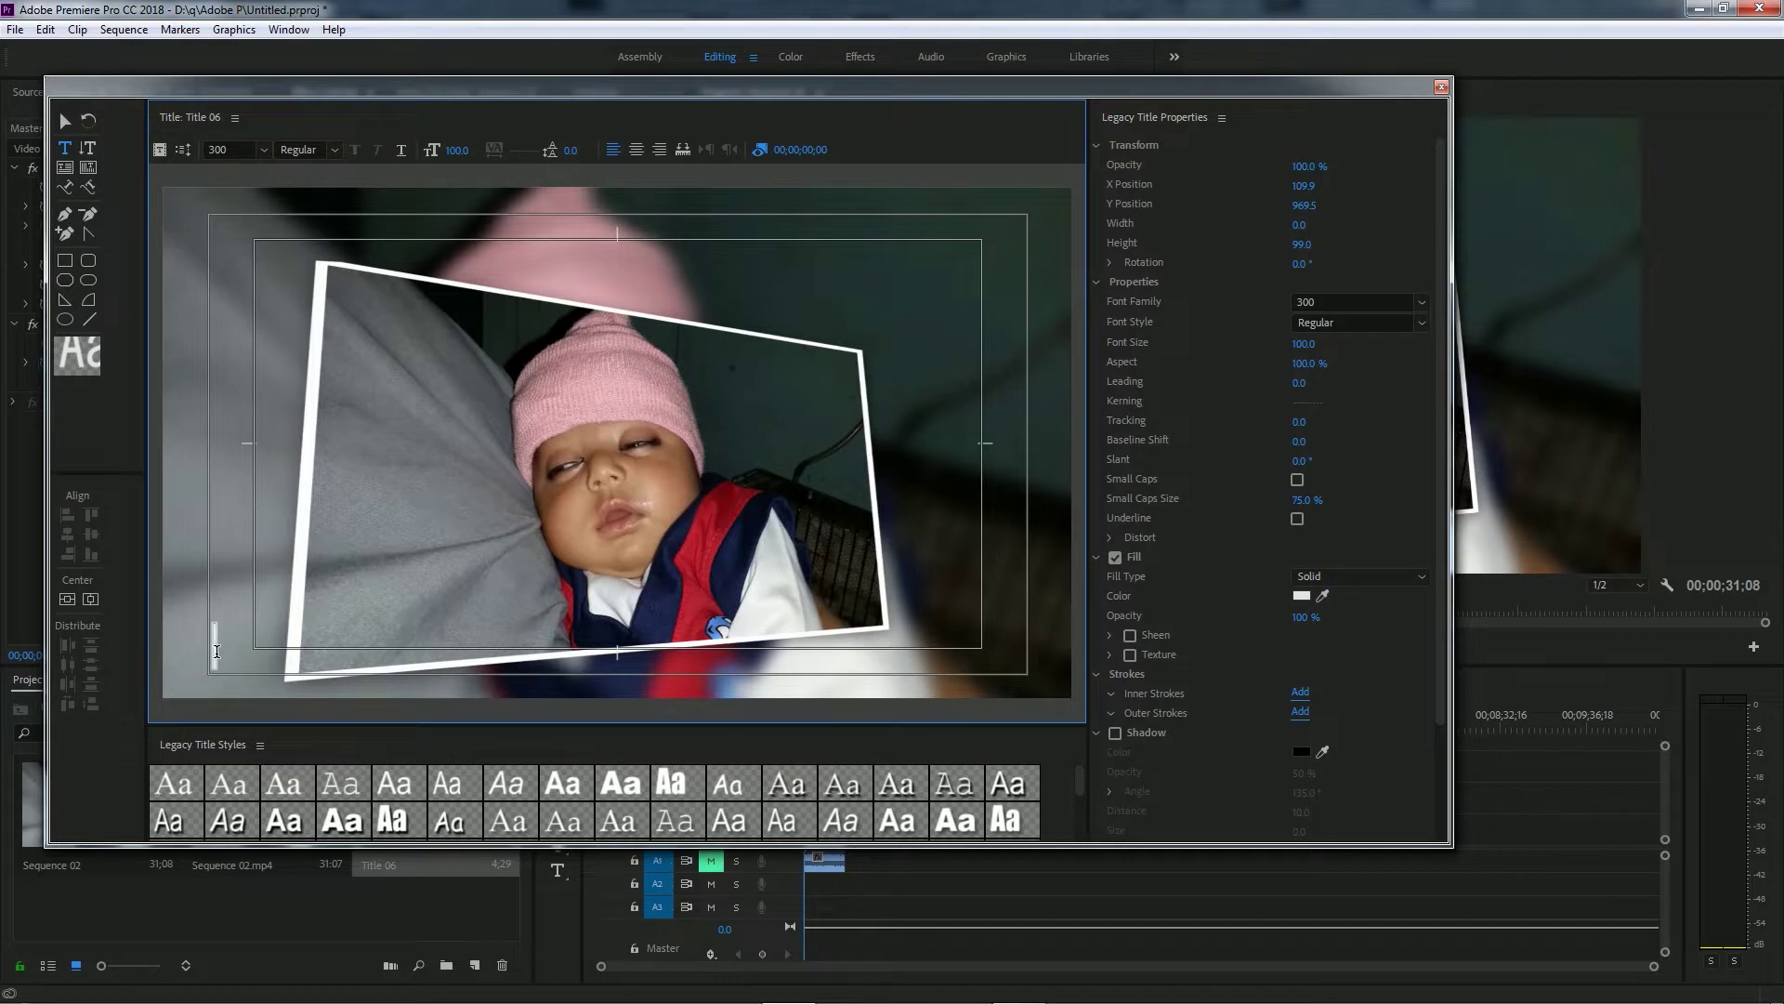
{"action": "right_click", "coordinate": [215, 651]}
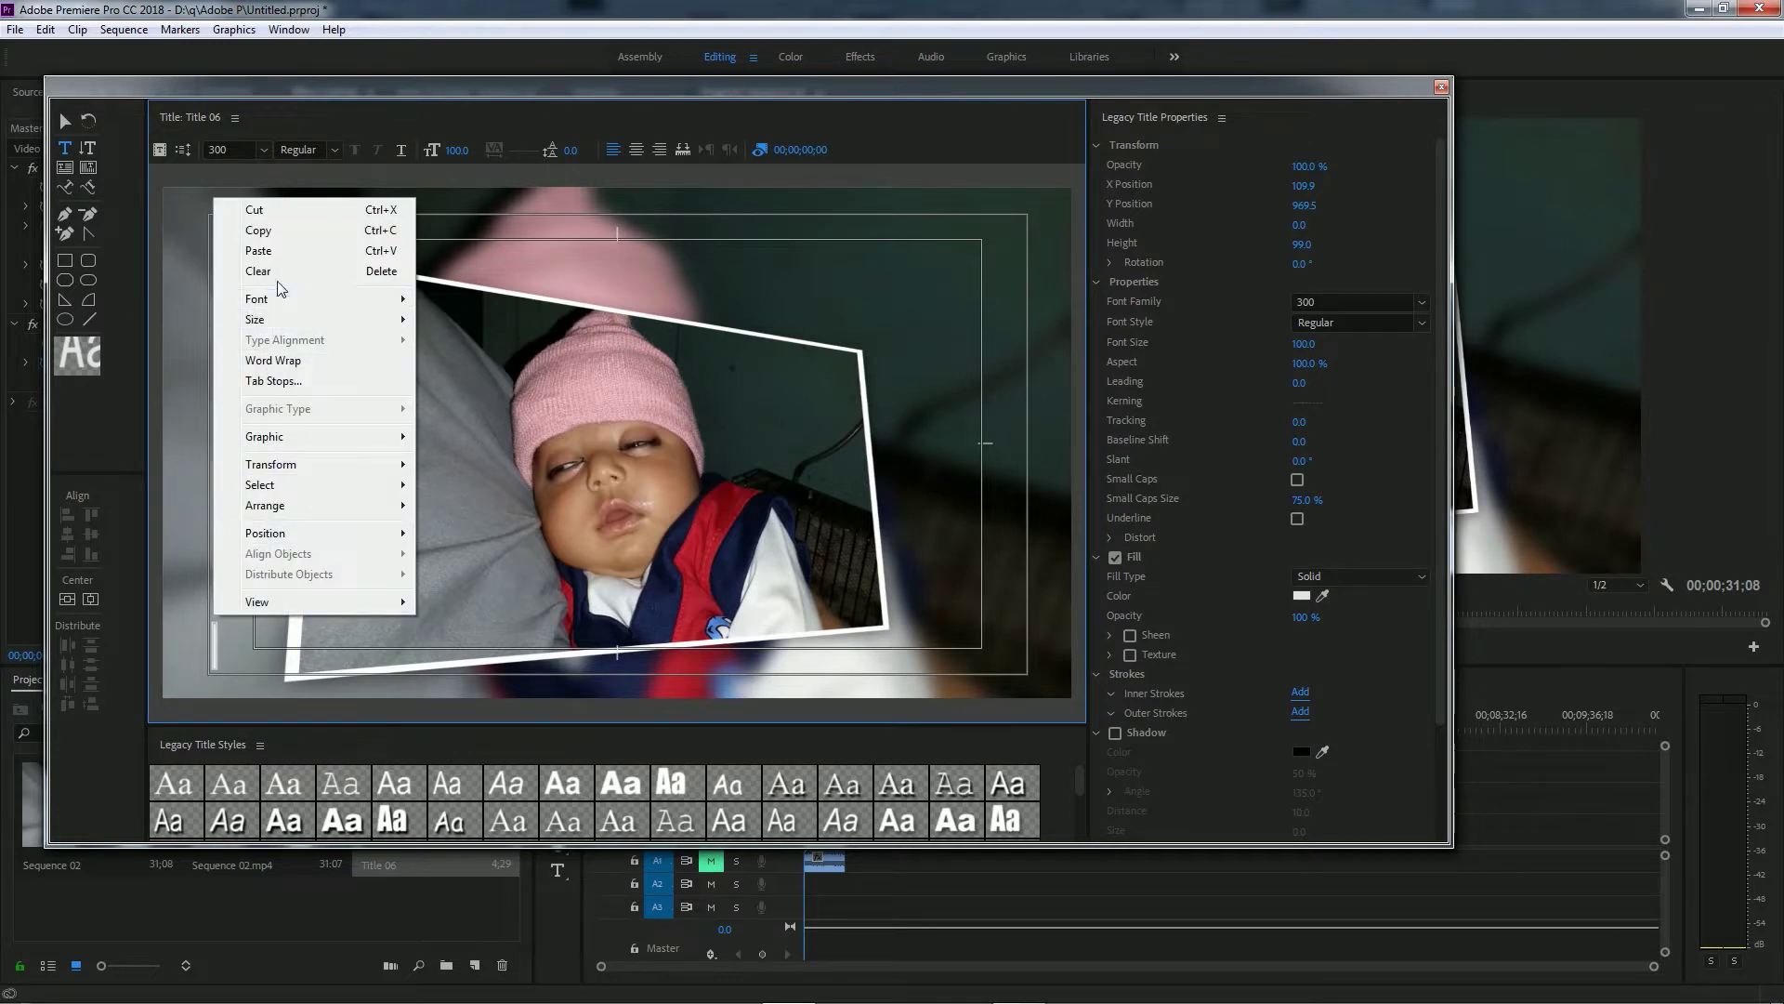
{"action": "left_click", "coordinate": [277, 252]}
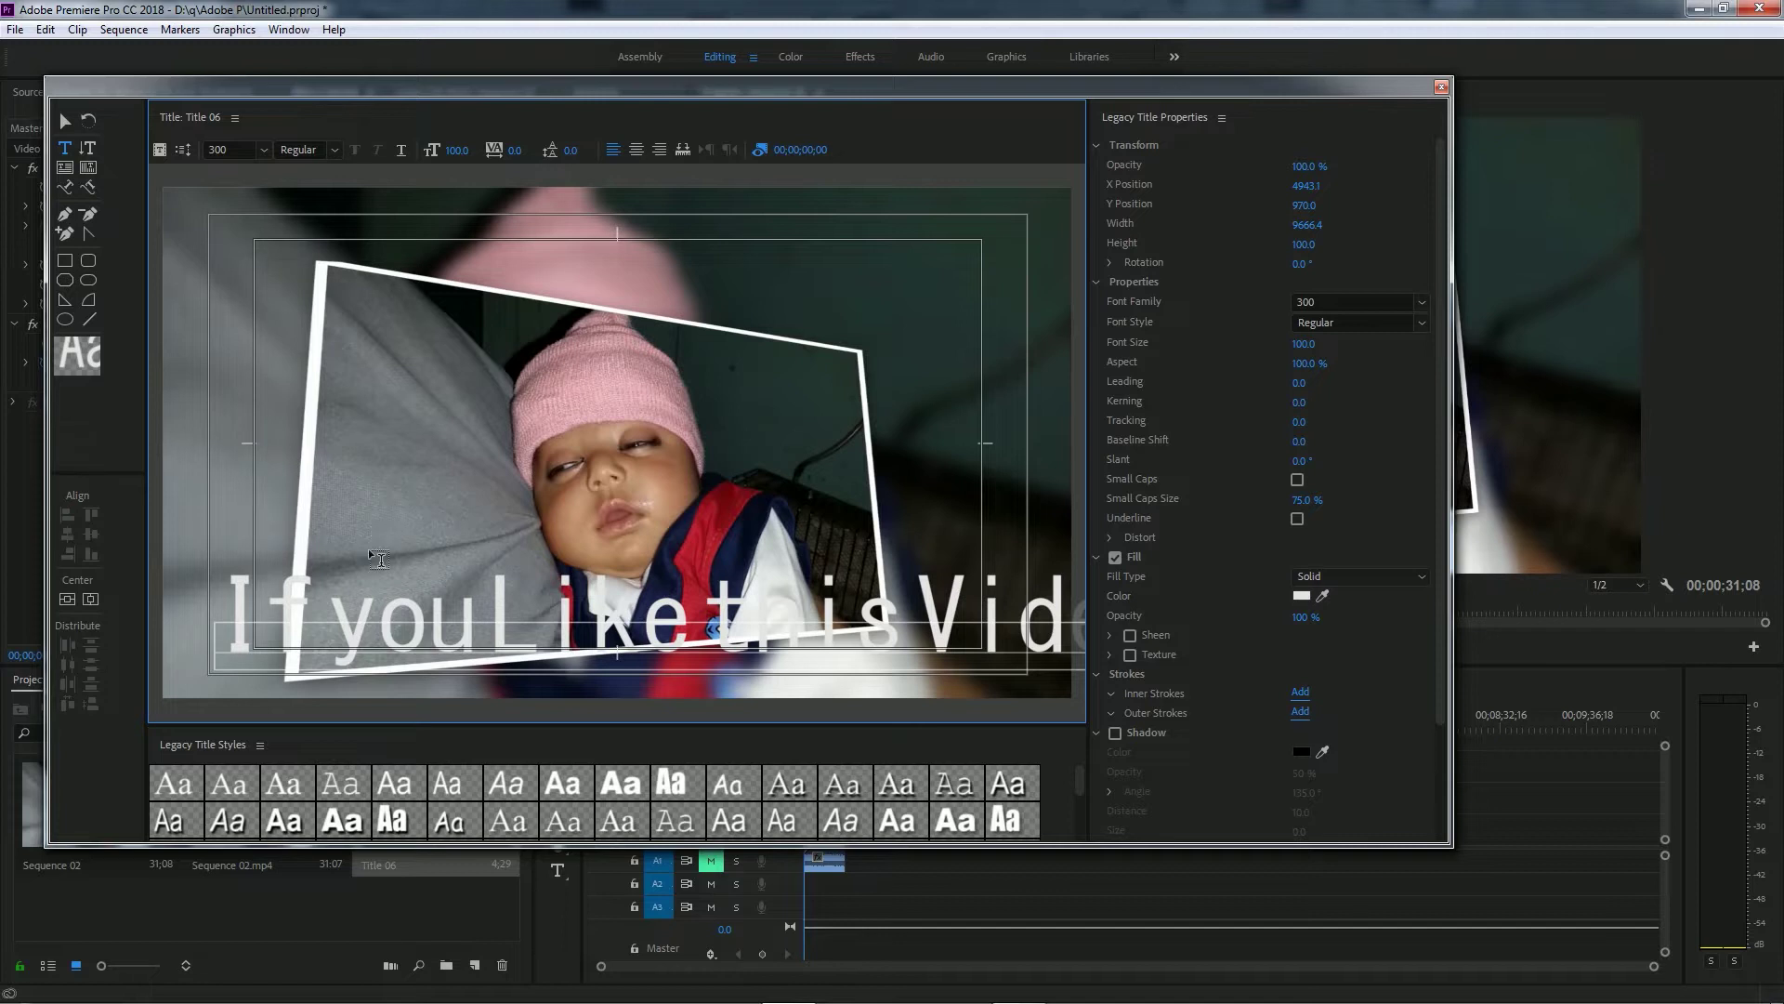
{"action": "left_click", "coordinate": [722, 629]}
{"action": "left_click_drag", "start_coordinate": [439, 147], "coordinate": [369, 147]}
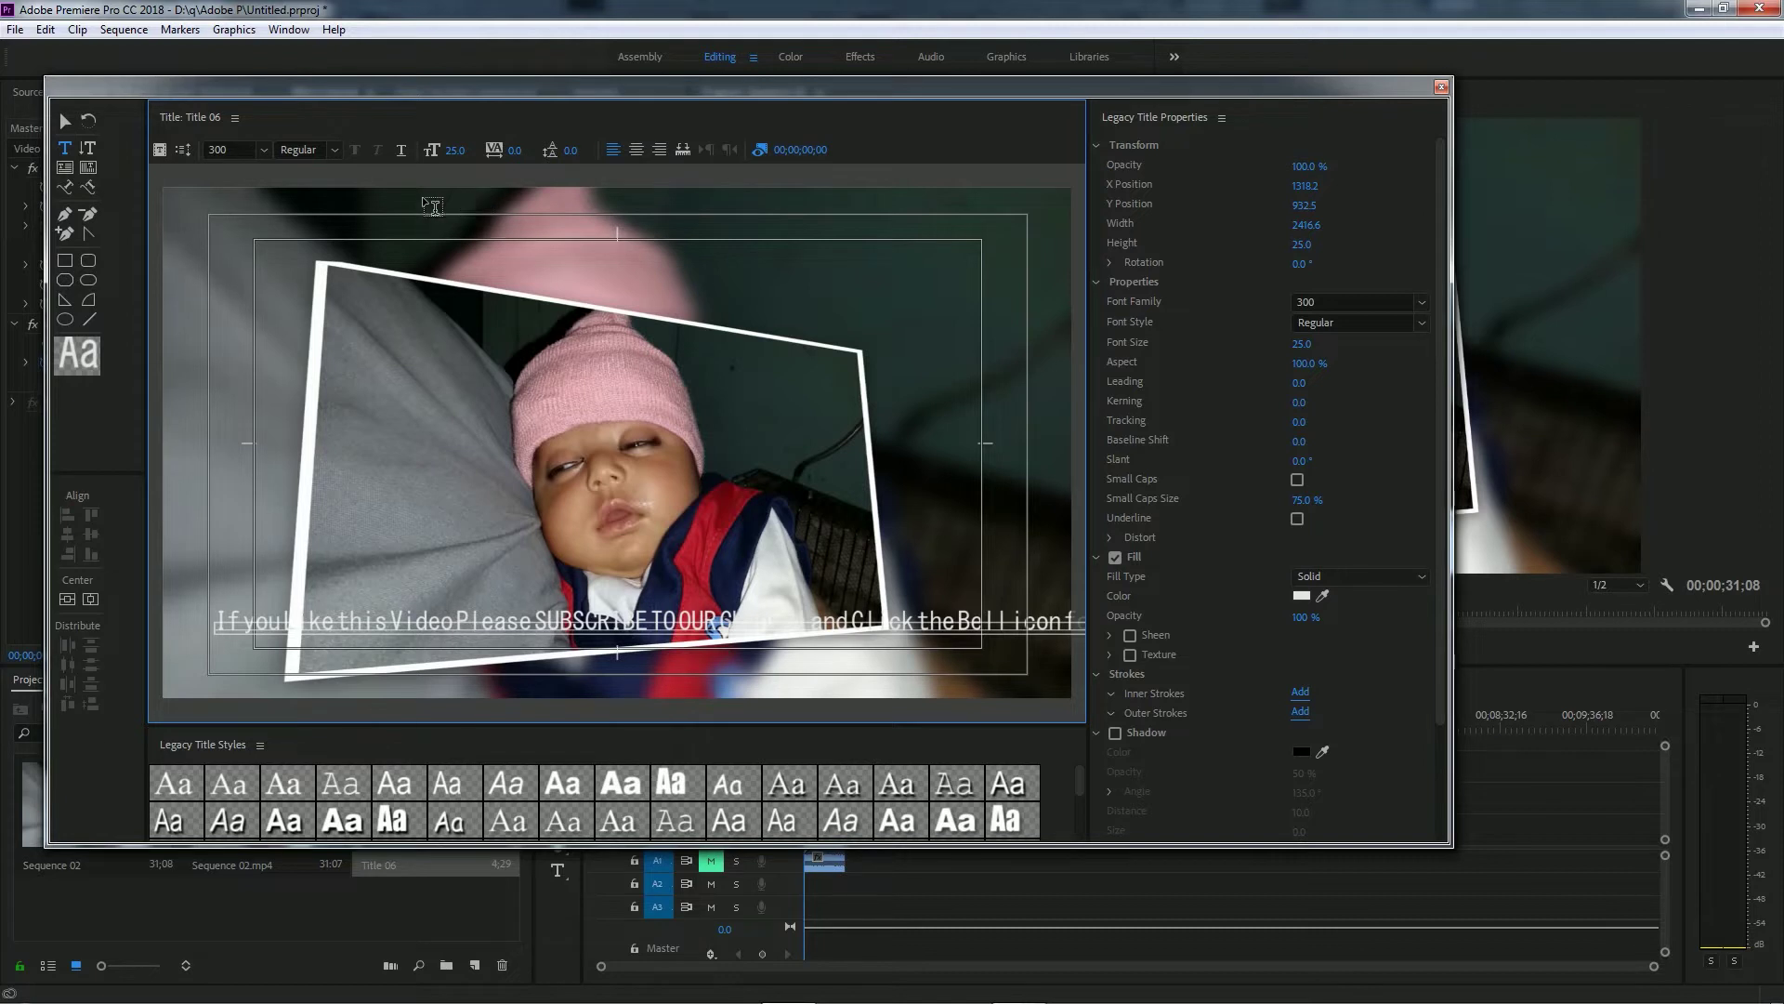
Step: Move the subscribe line down to the frame's bottom edge and give it a drop shadow
{"action": "left_click", "coordinate": [63, 121]}
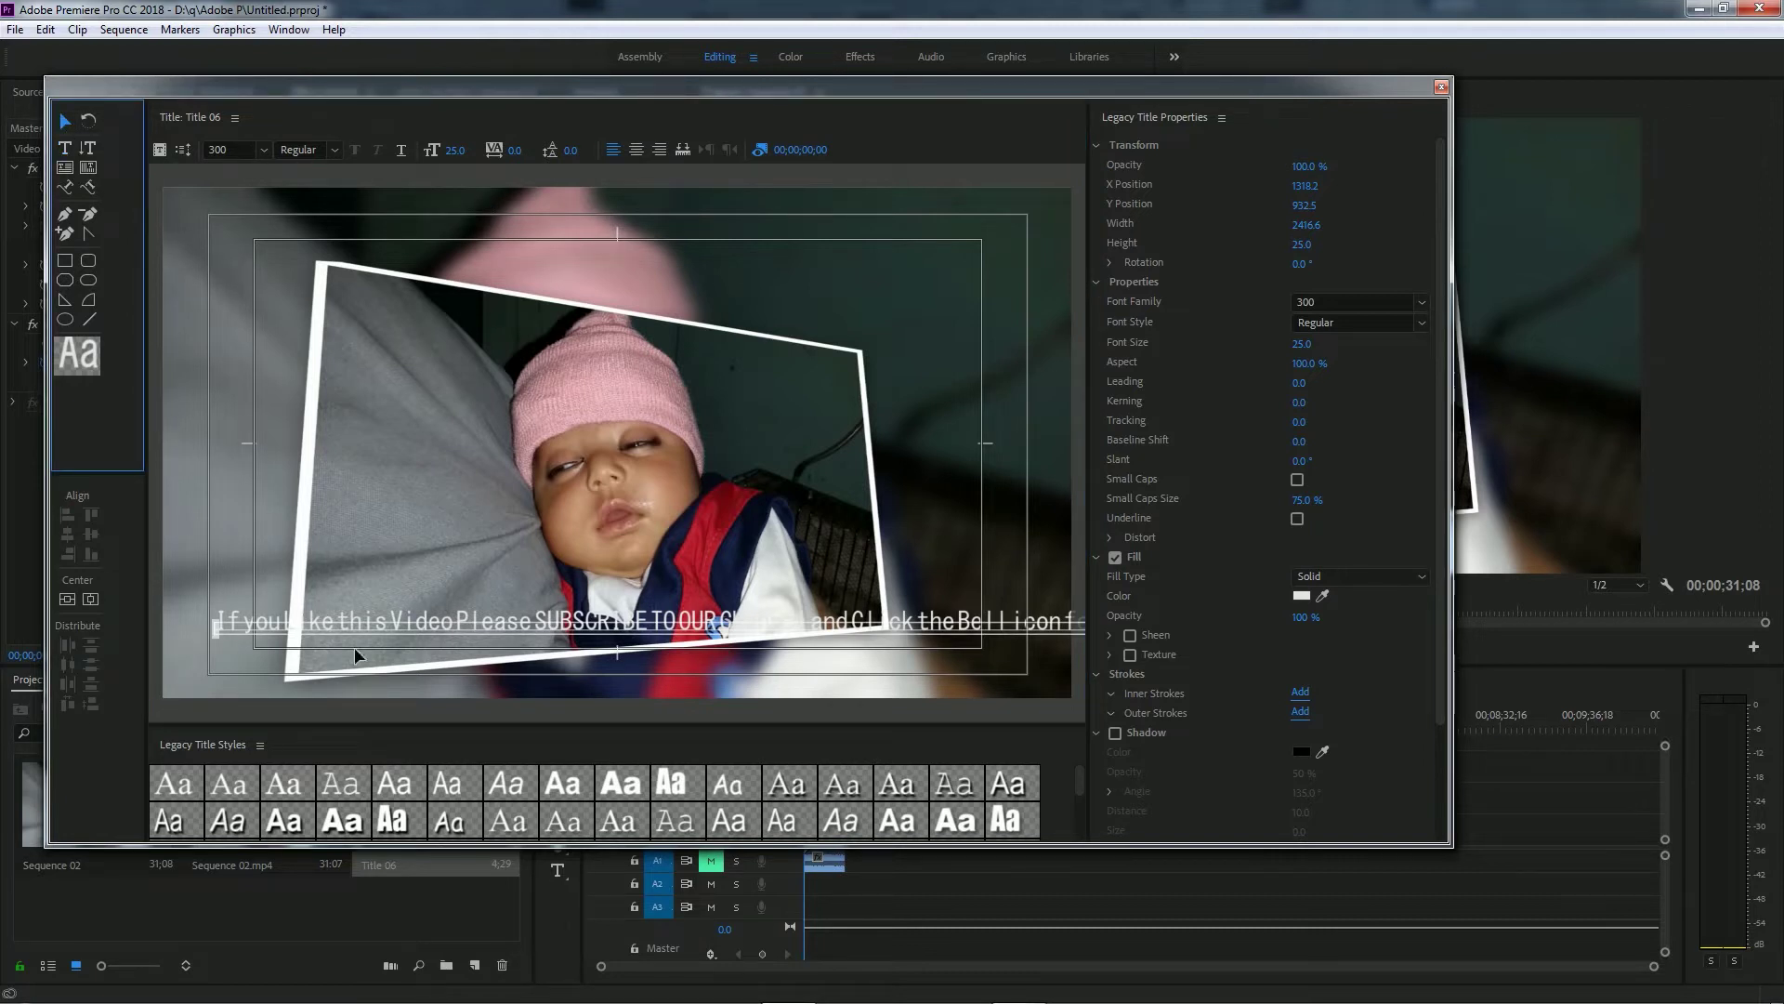
{"action": "left_click_drag", "start_coordinate": [372, 620], "coordinate": [364, 676]}
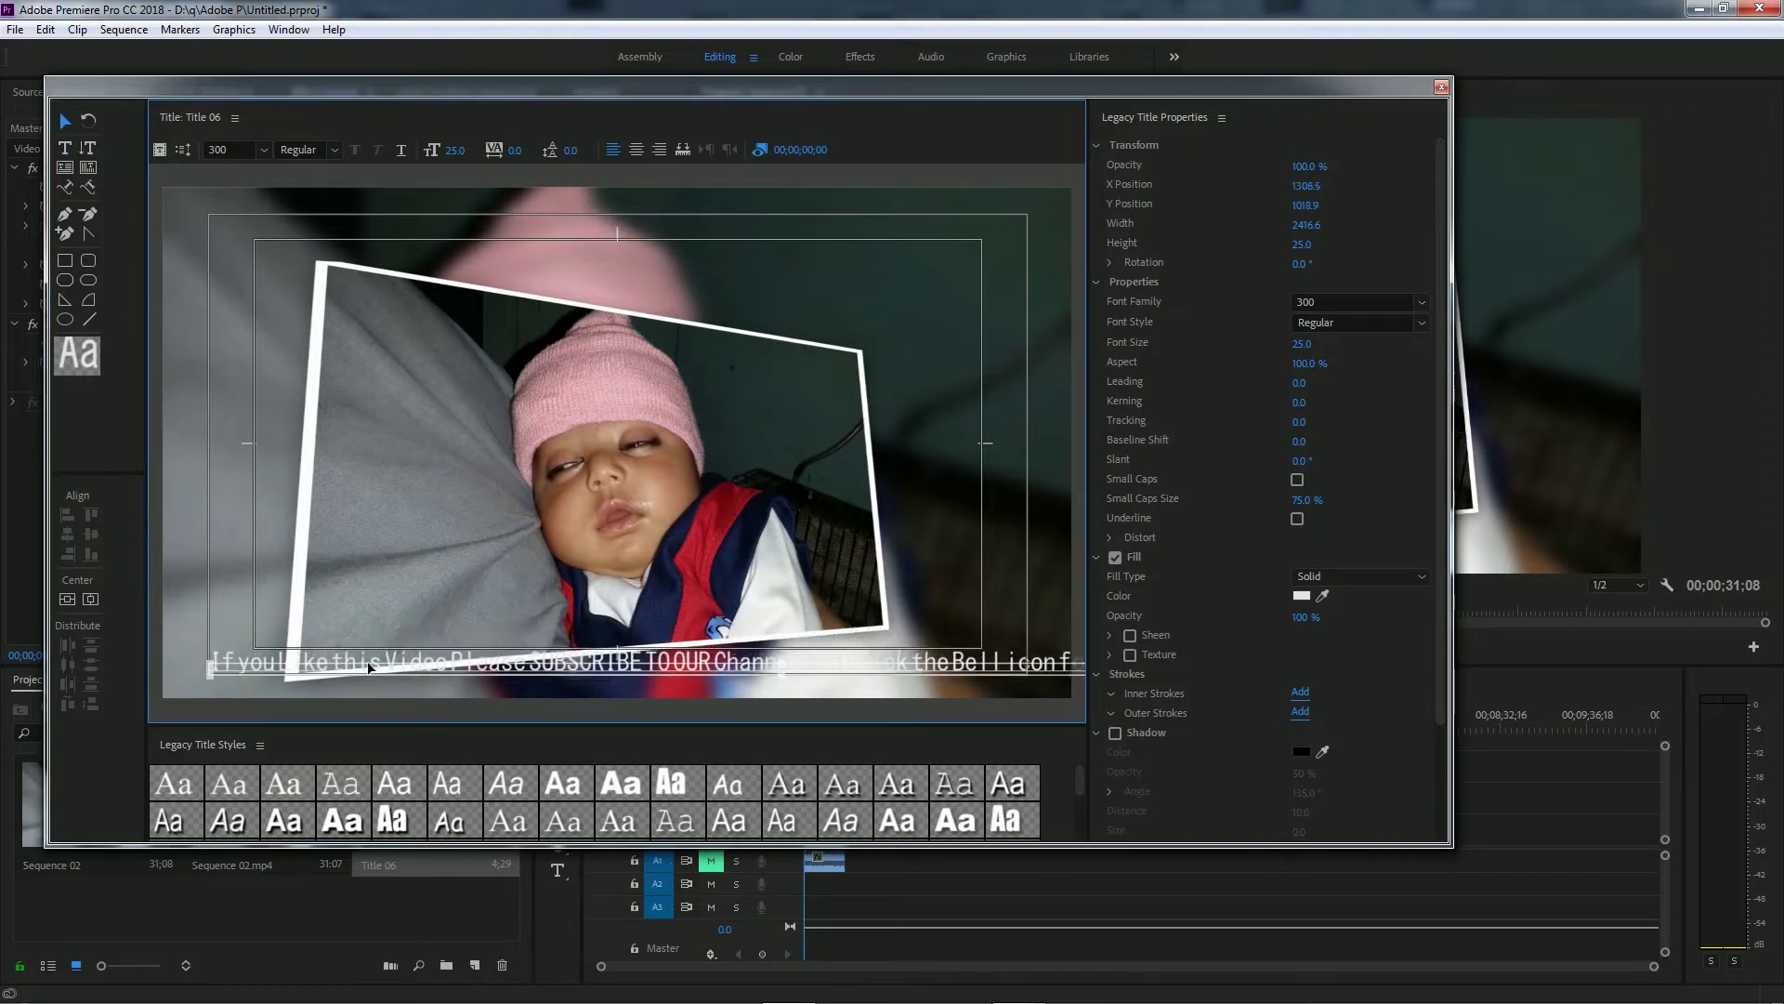
{"action": "left_click_drag", "start_coordinate": [363, 676], "coordinate": [359, 679]}
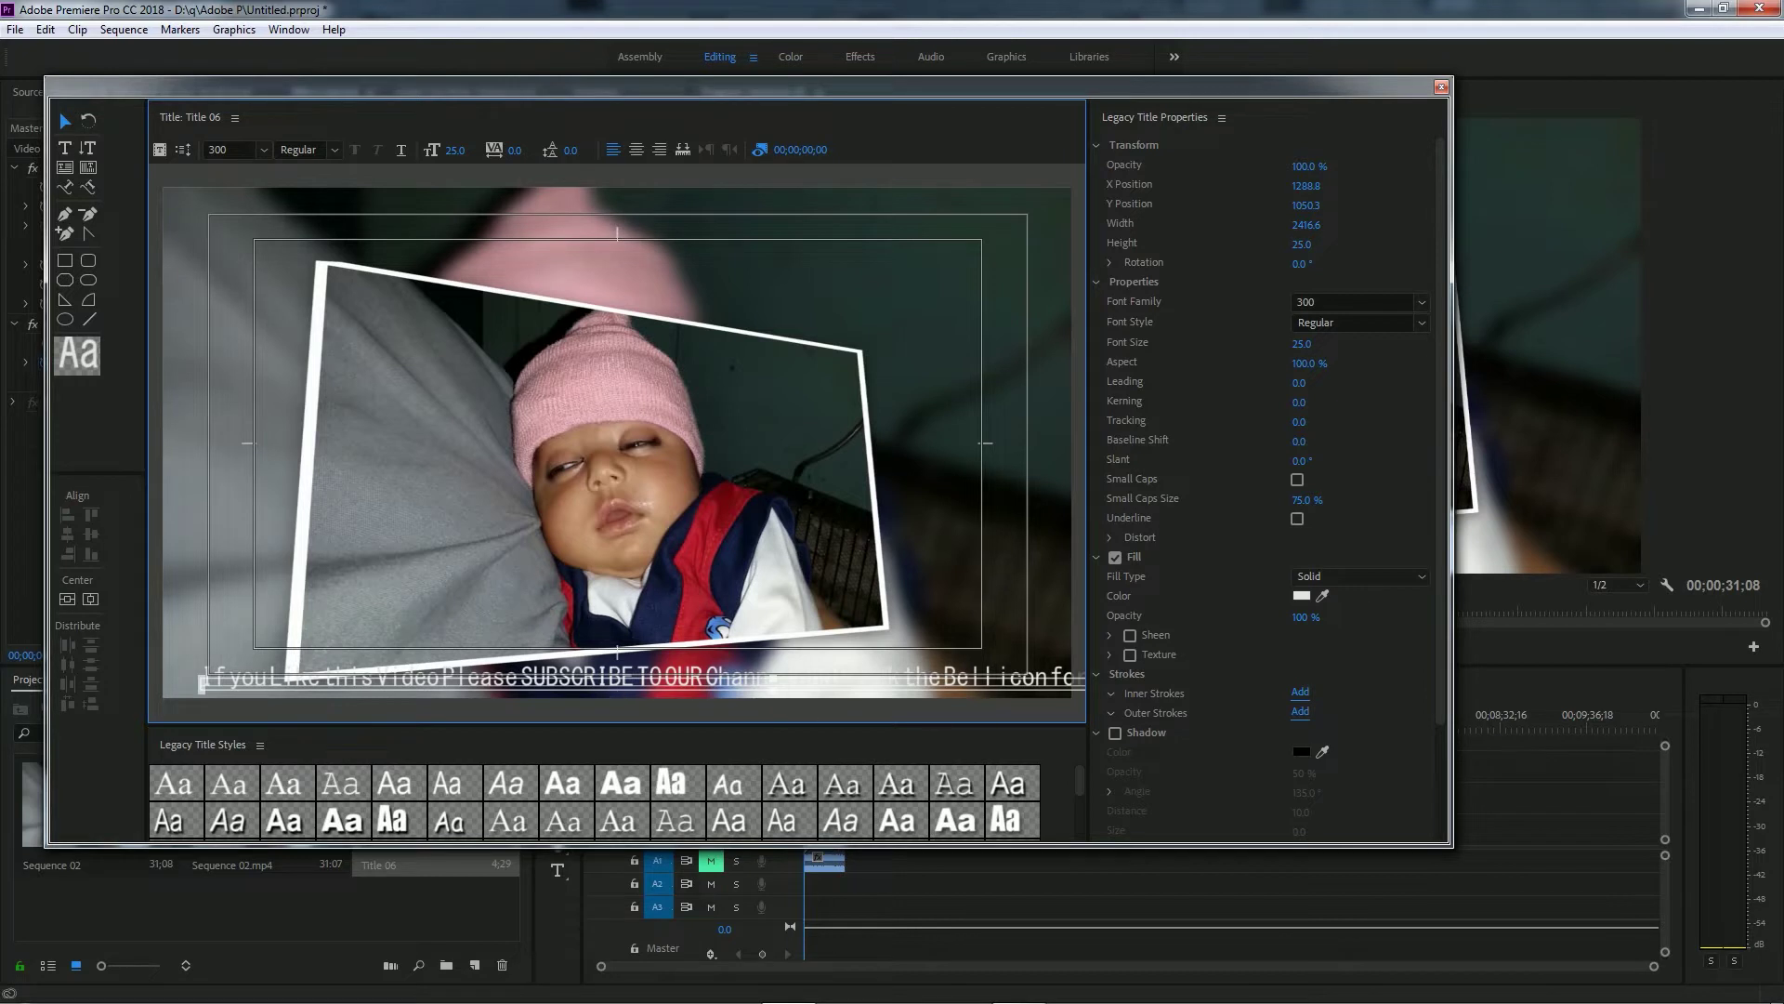
{"action": "left_click_drag", "start_coordinate": [1436, 676], "coordinate": [1435, 729]}
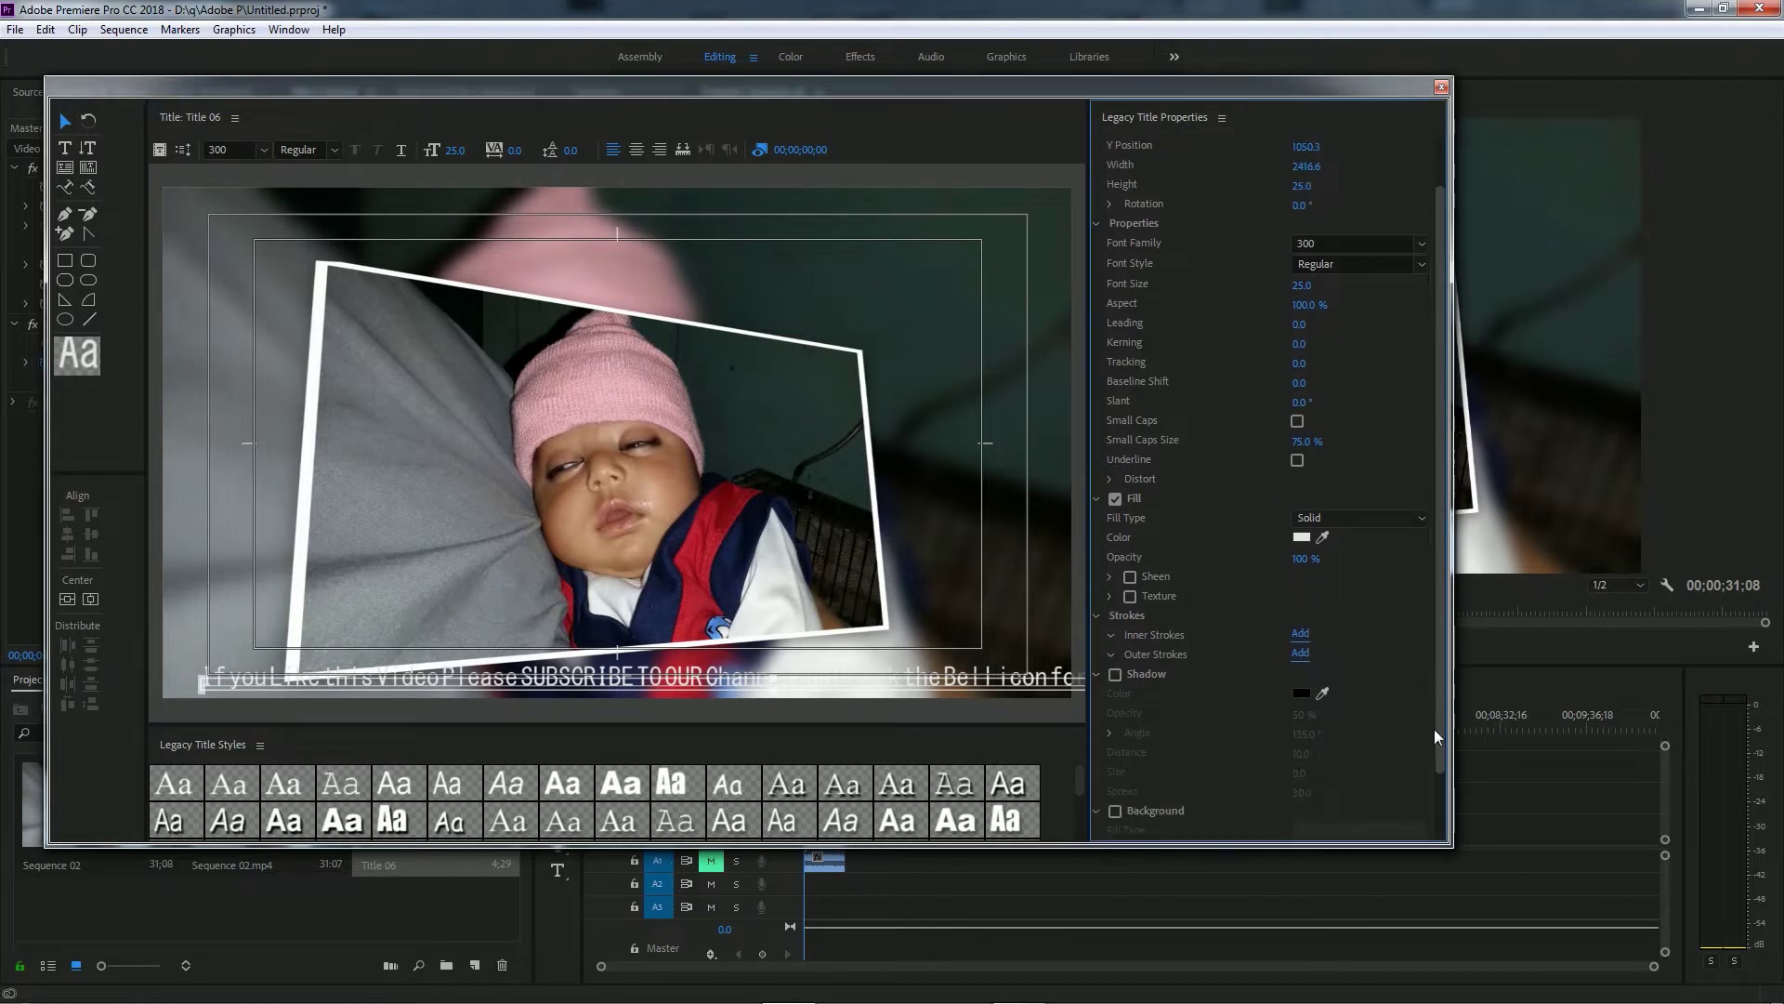
{"action": "left_click", "coordinate": [1116, 664]}
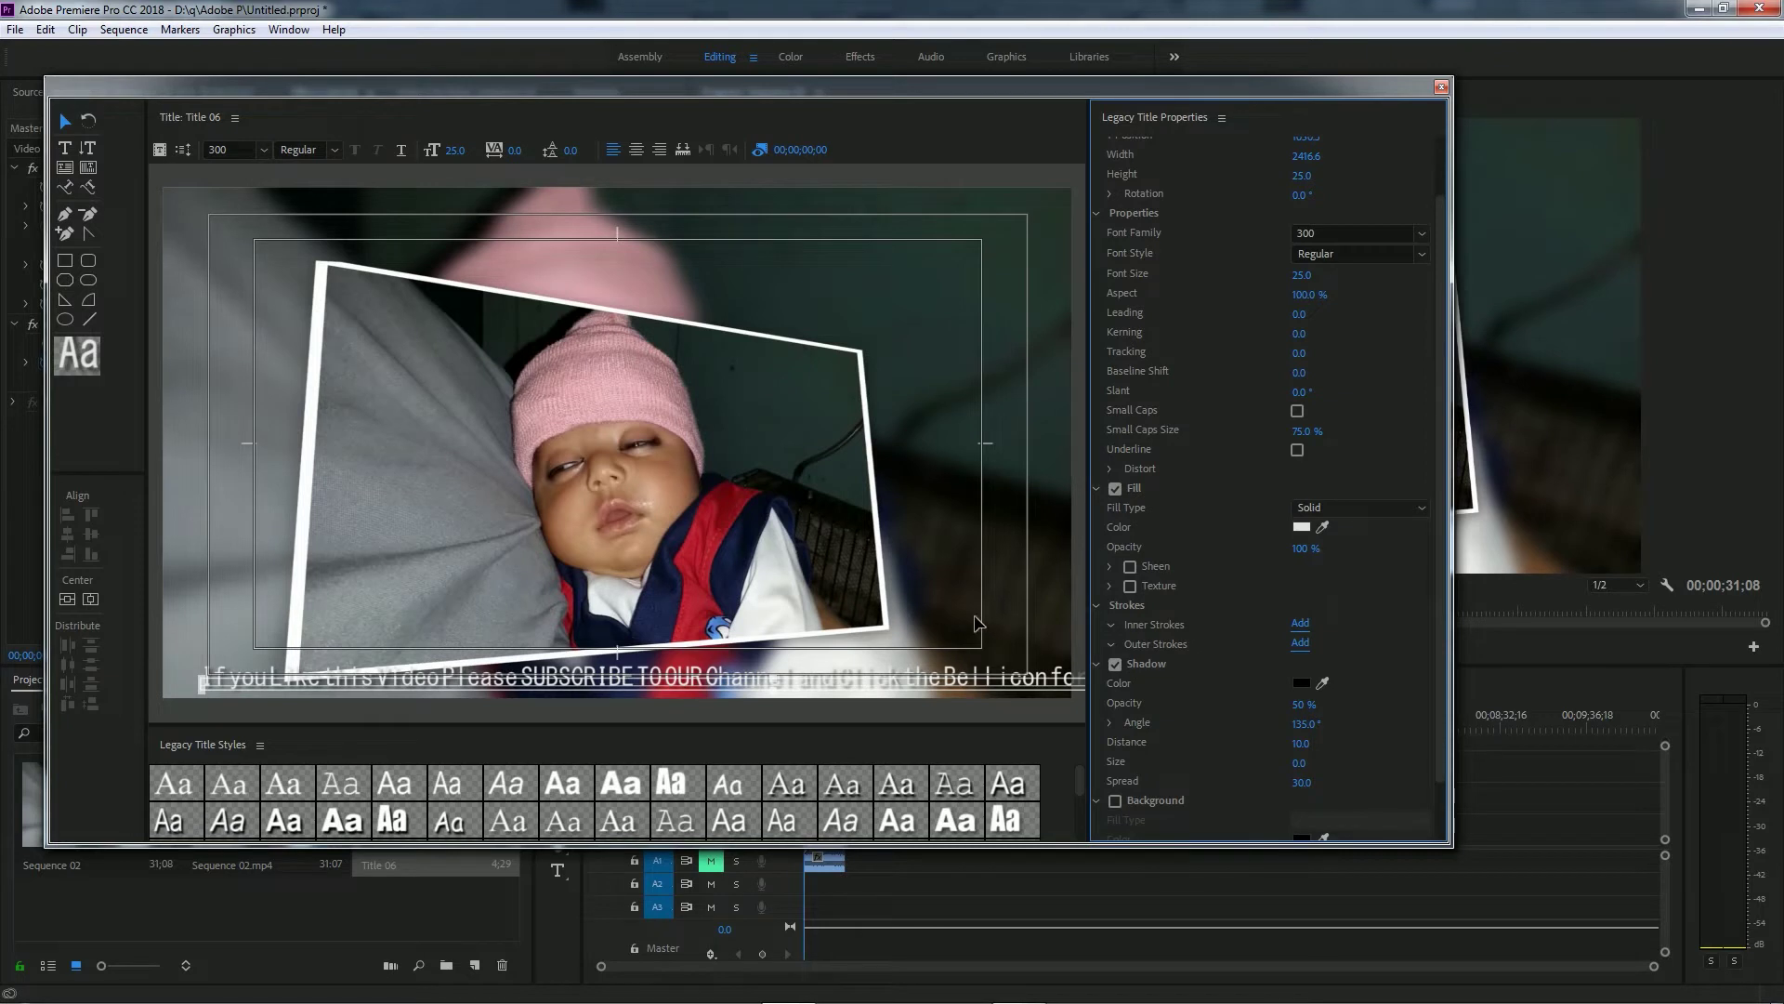
{"action": "left_click_drag", "start_coordinate": [716, 681], "coordinate": [698, 679]}
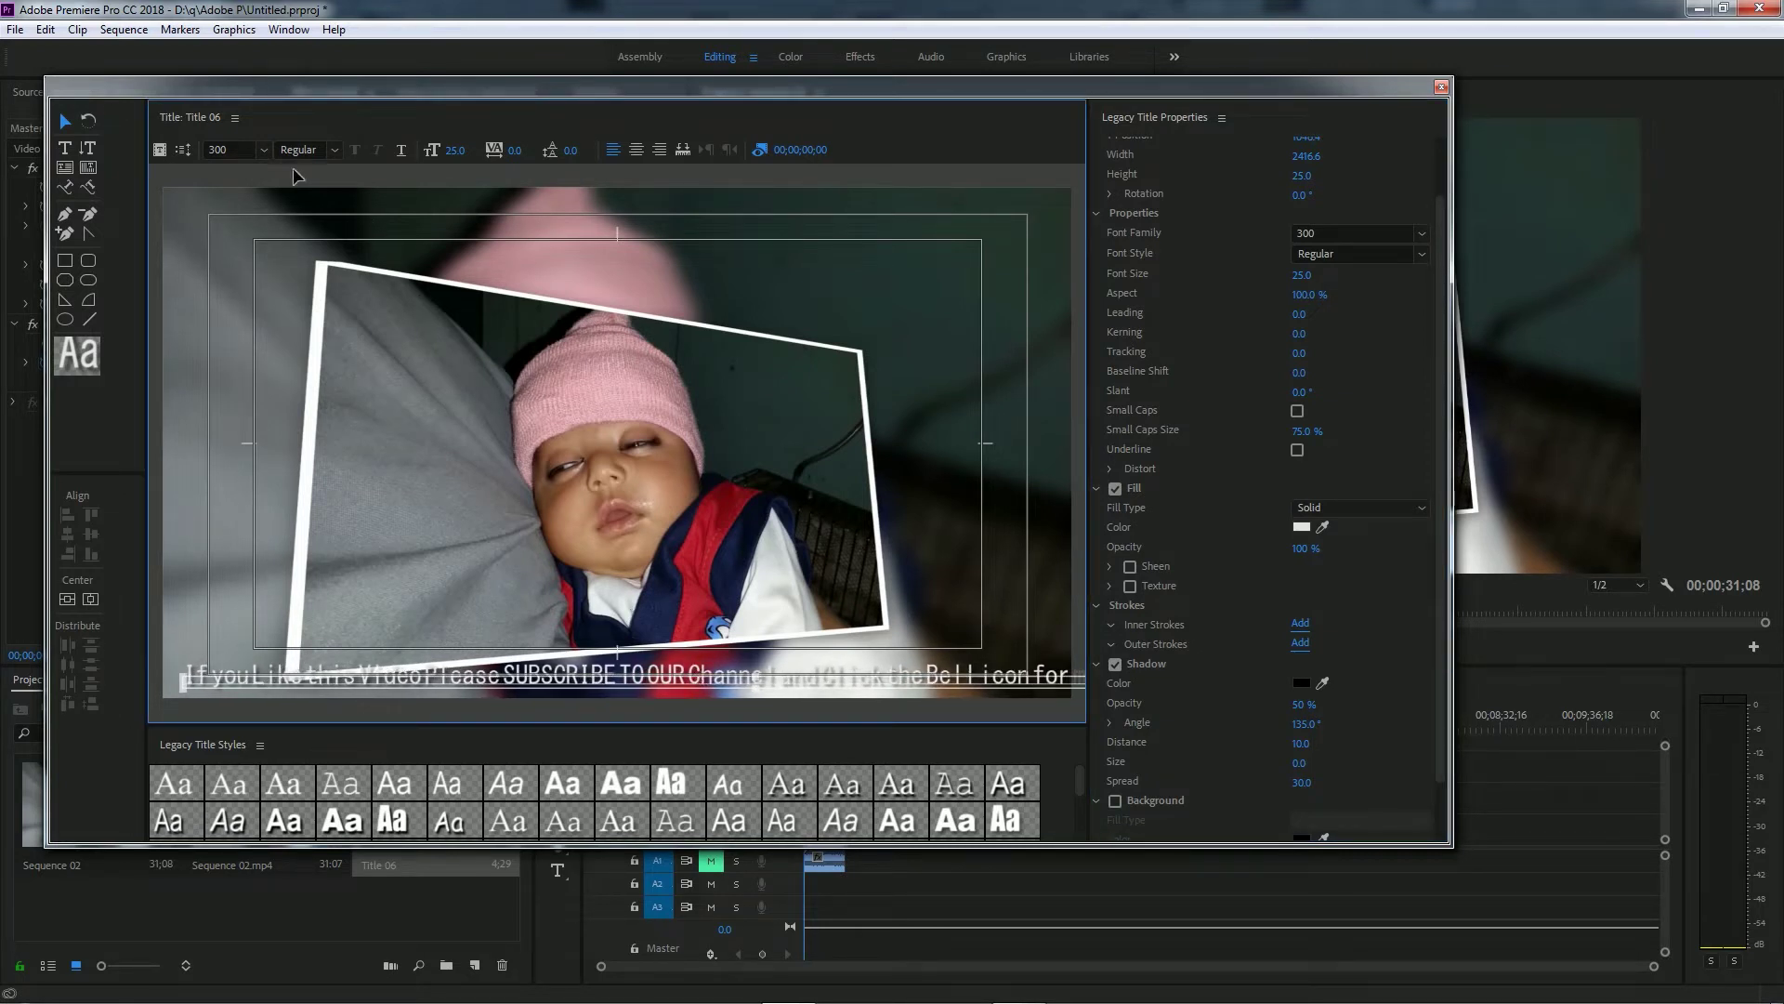
Step: Make Title 06 crawl left, starting and ending off screen, and place it on V2 at the start
{"action": "left_click", "coordinate": [183, 149]}
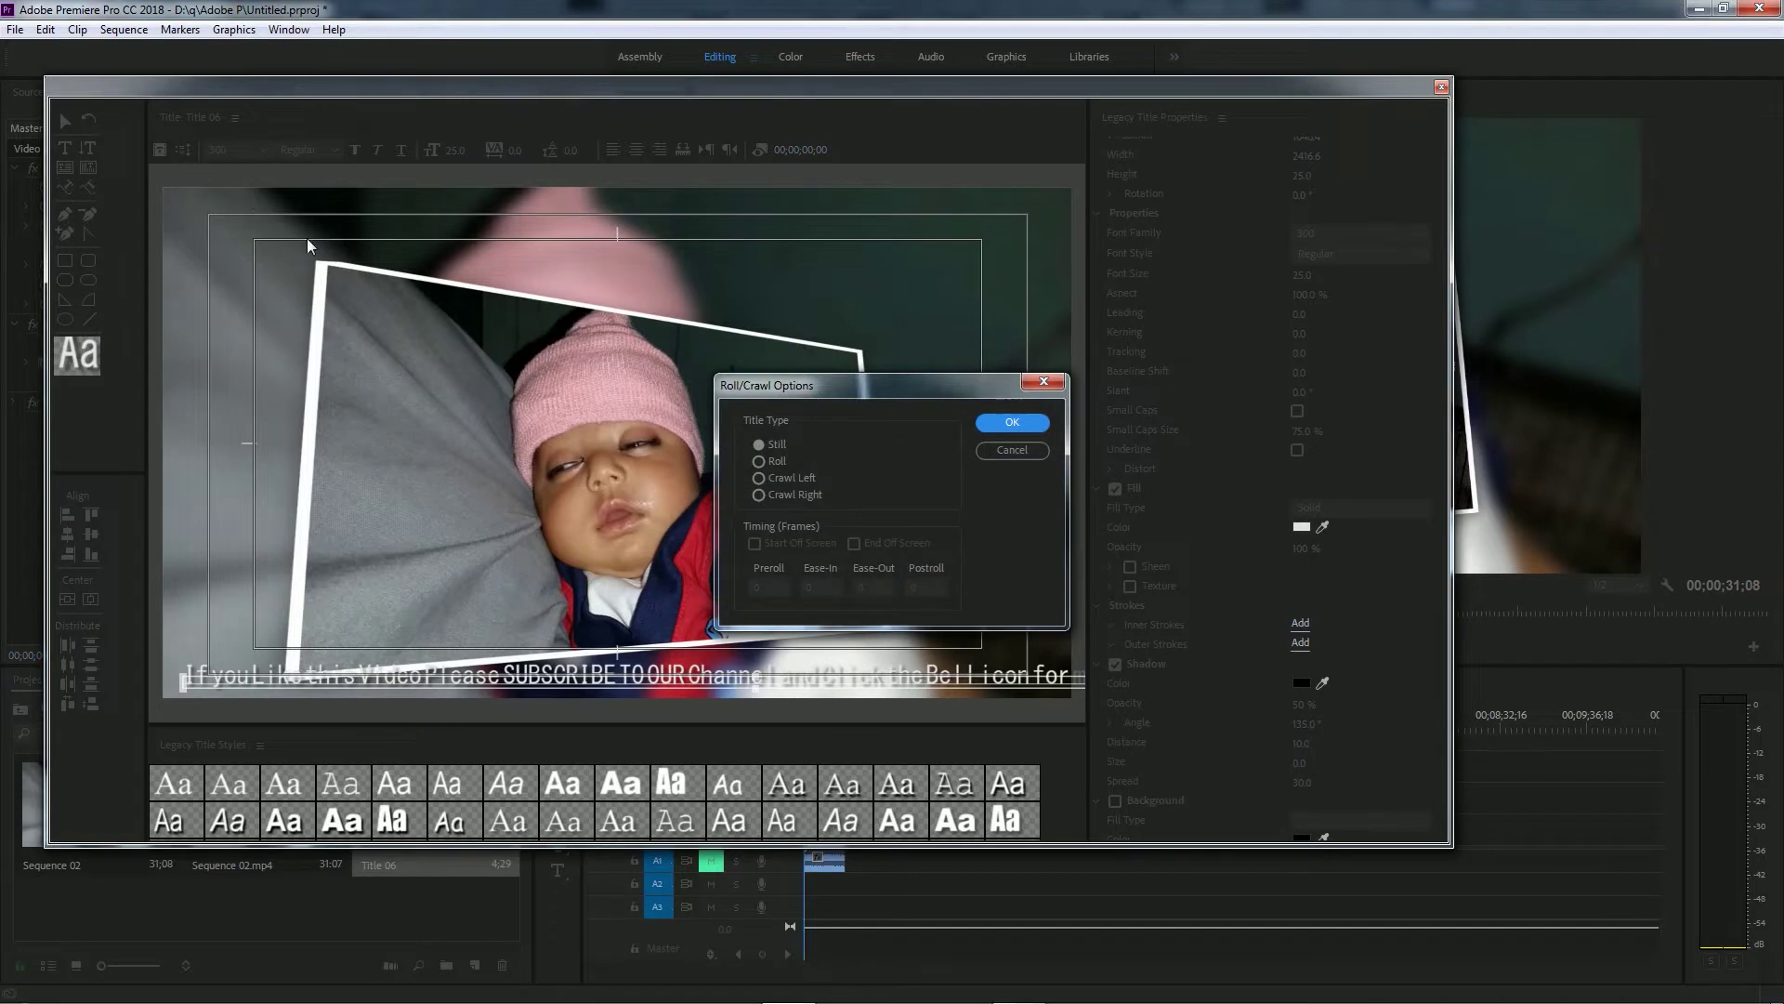
{"action": "left_click", "coordinate": [758, 479]}
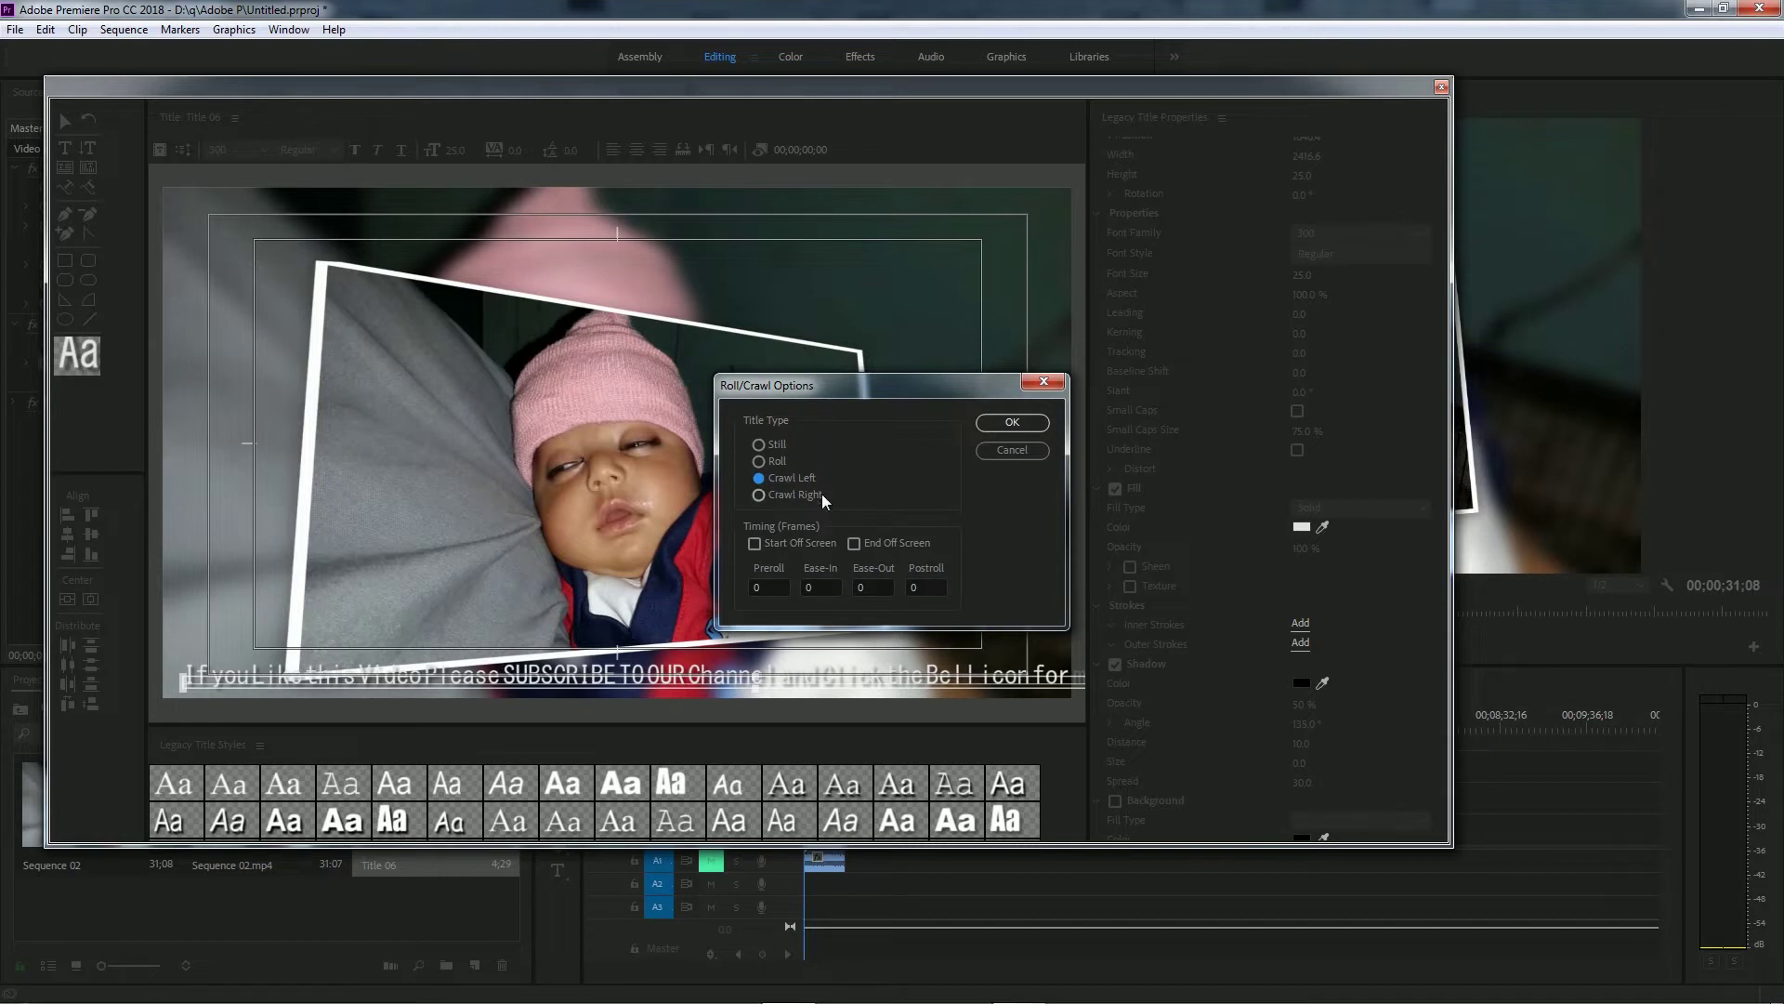
{"action": "left_click", "coordinate": [855, 546]}
{"action": "left_click", "coordinate": [755, 544]}
{"action": "left_click", "coordinate": [995, 430]}
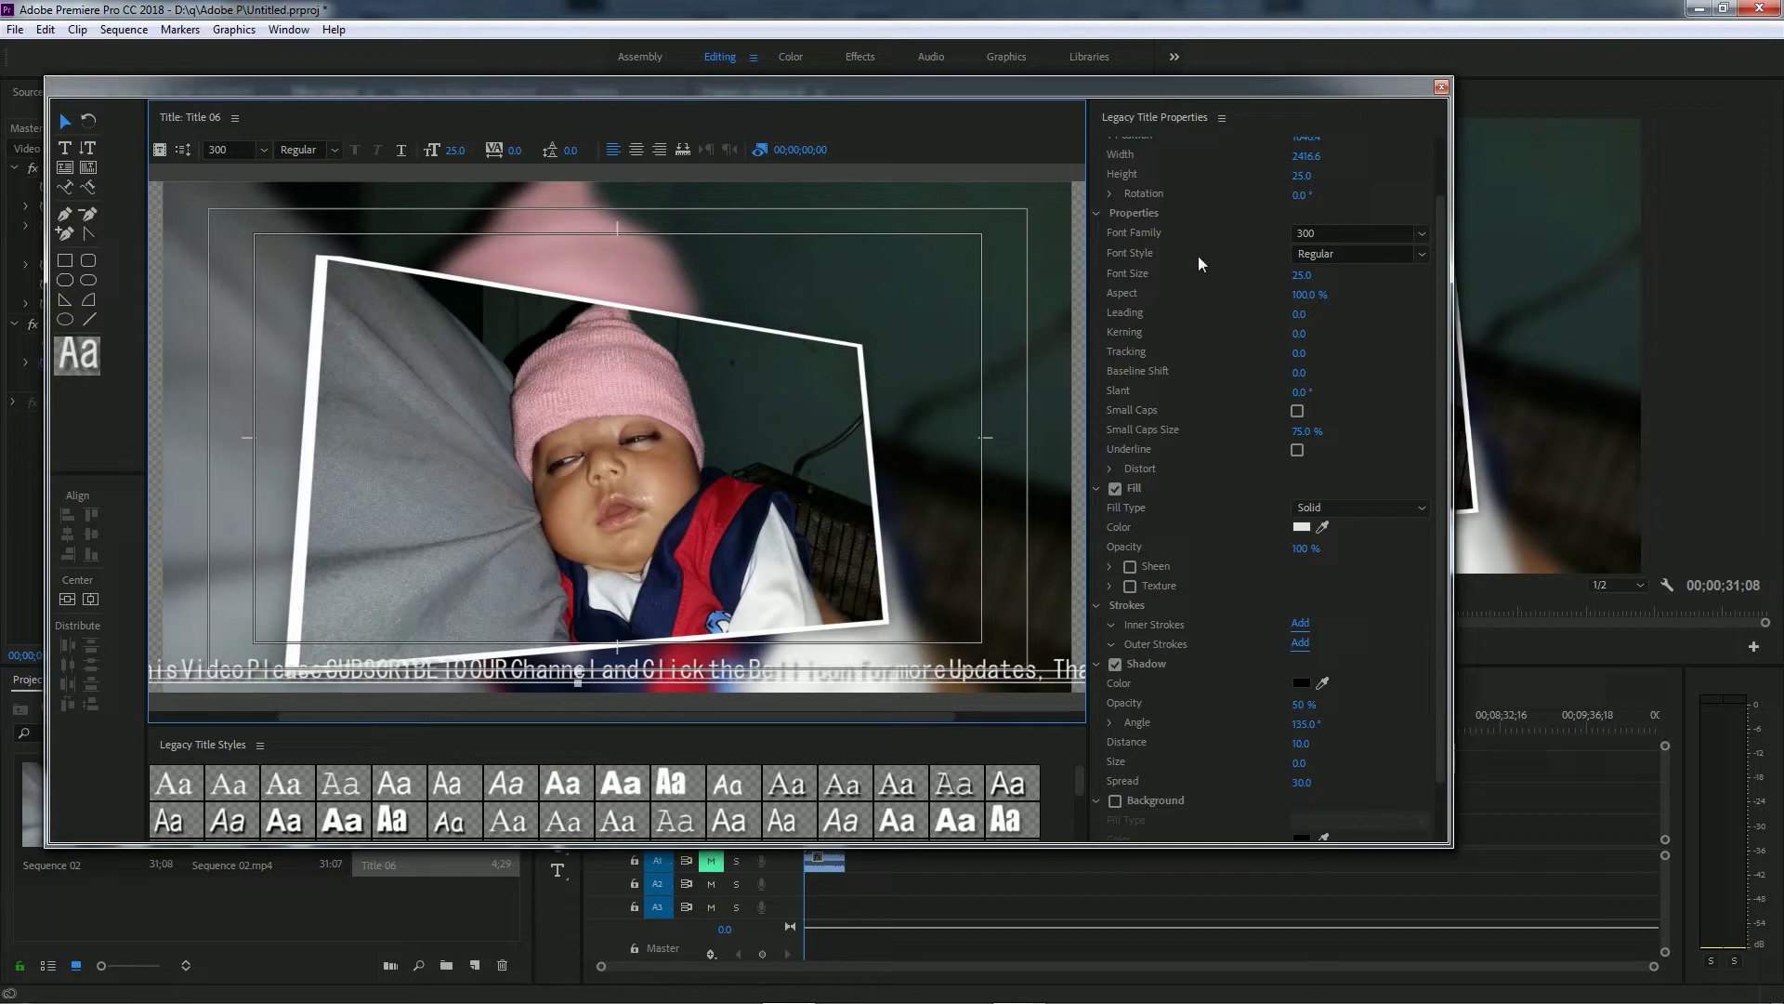
{"action": "left_click", "coordinate": [1441, 89]}
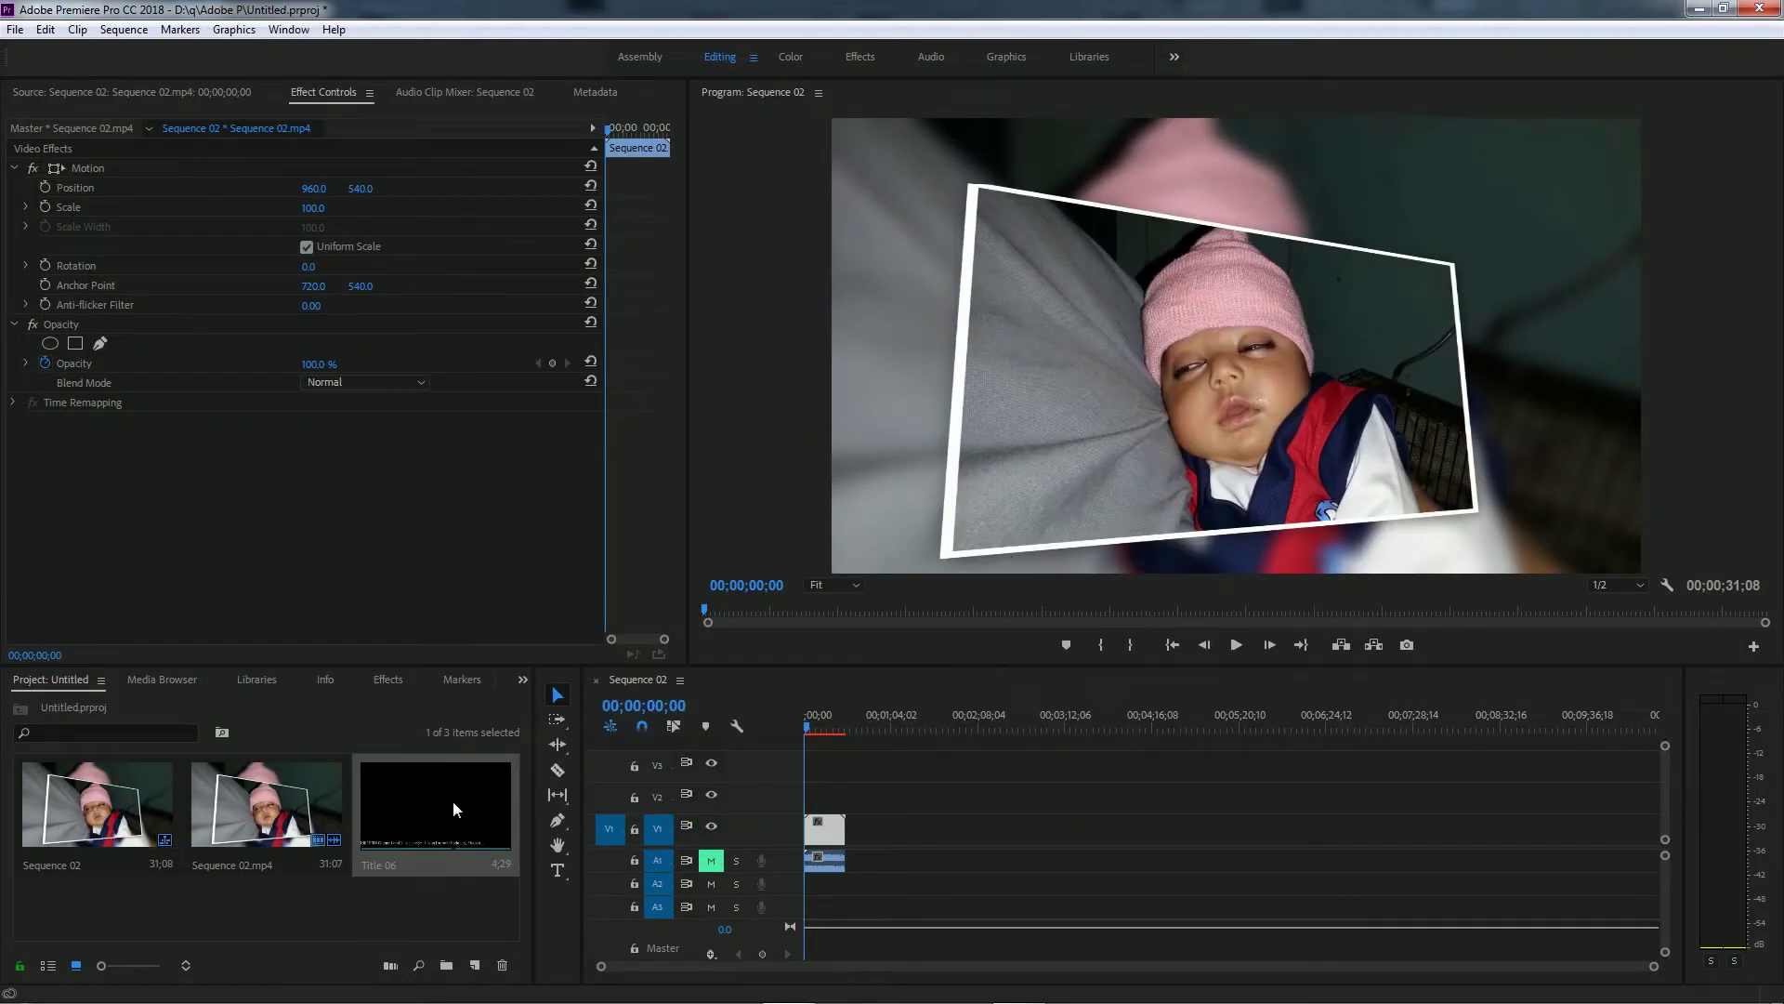
{"action": "left_click_drag", "start_coordinate": [454, 800], "coordinate": [807, 805]}
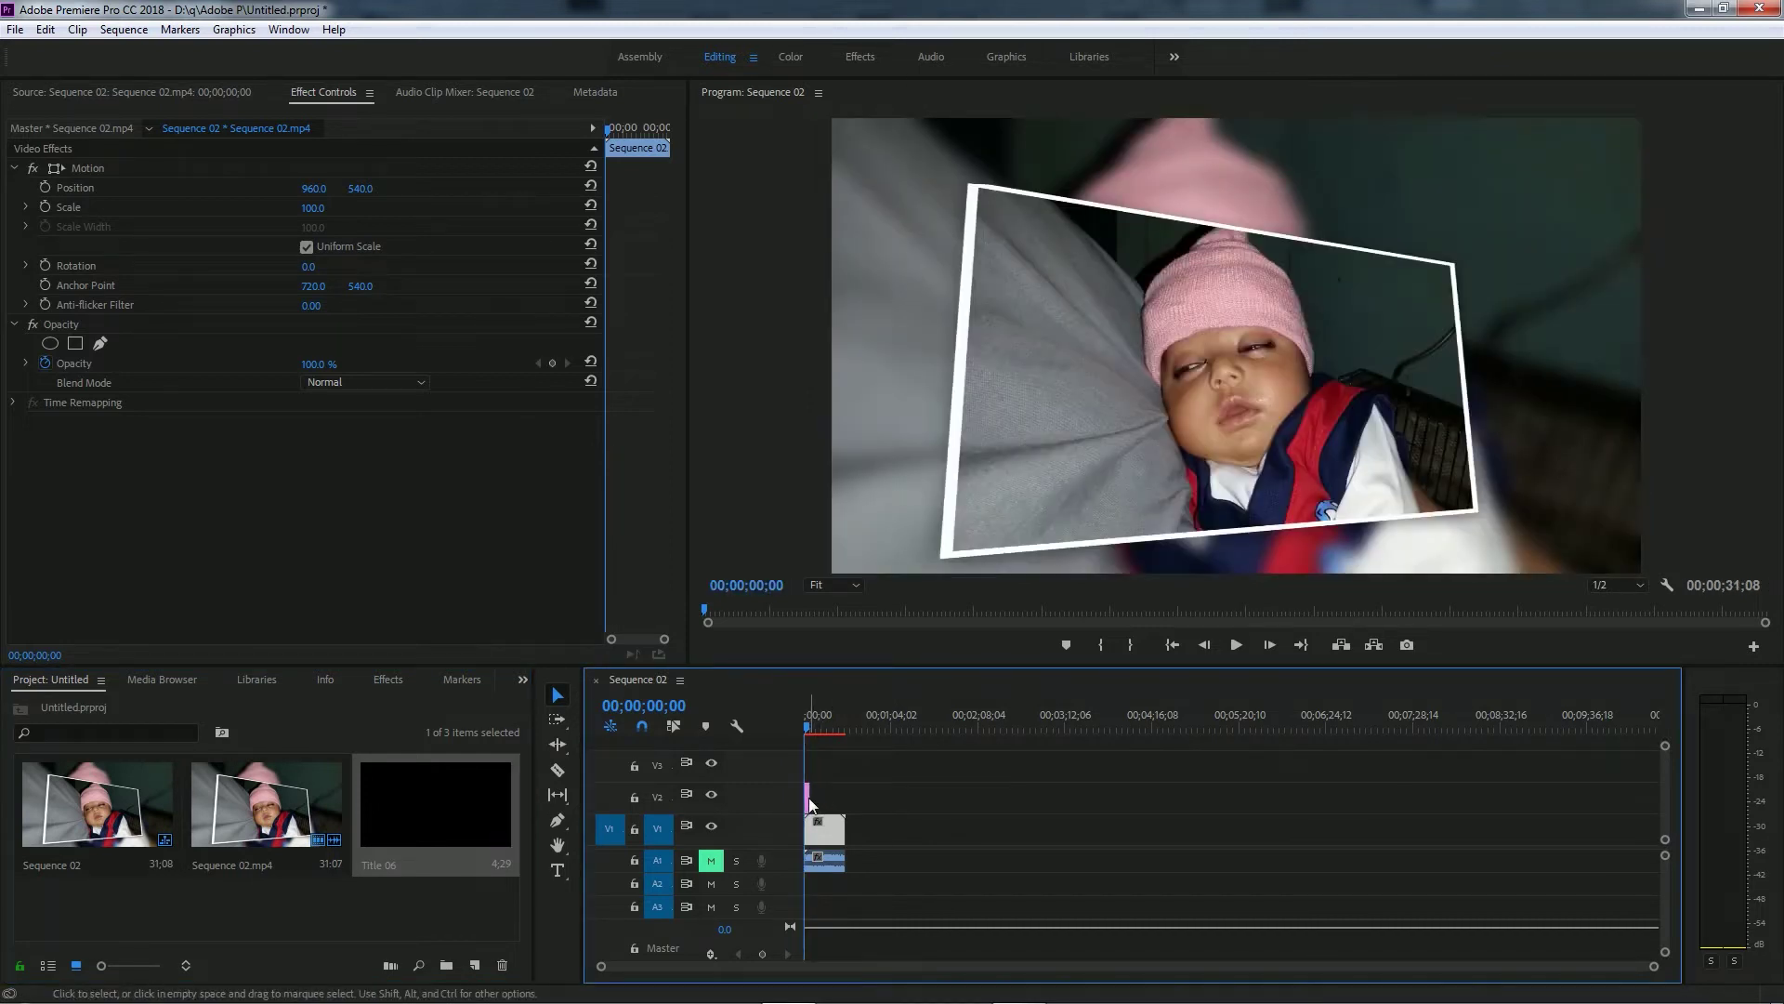
Step: Extend Title 06 to the photo sequence's length, preview the crawl, and move it up to V3
{"action": "left_click_drag", "start_coordinate": [827, 805], "coordinate": [824, 797]}
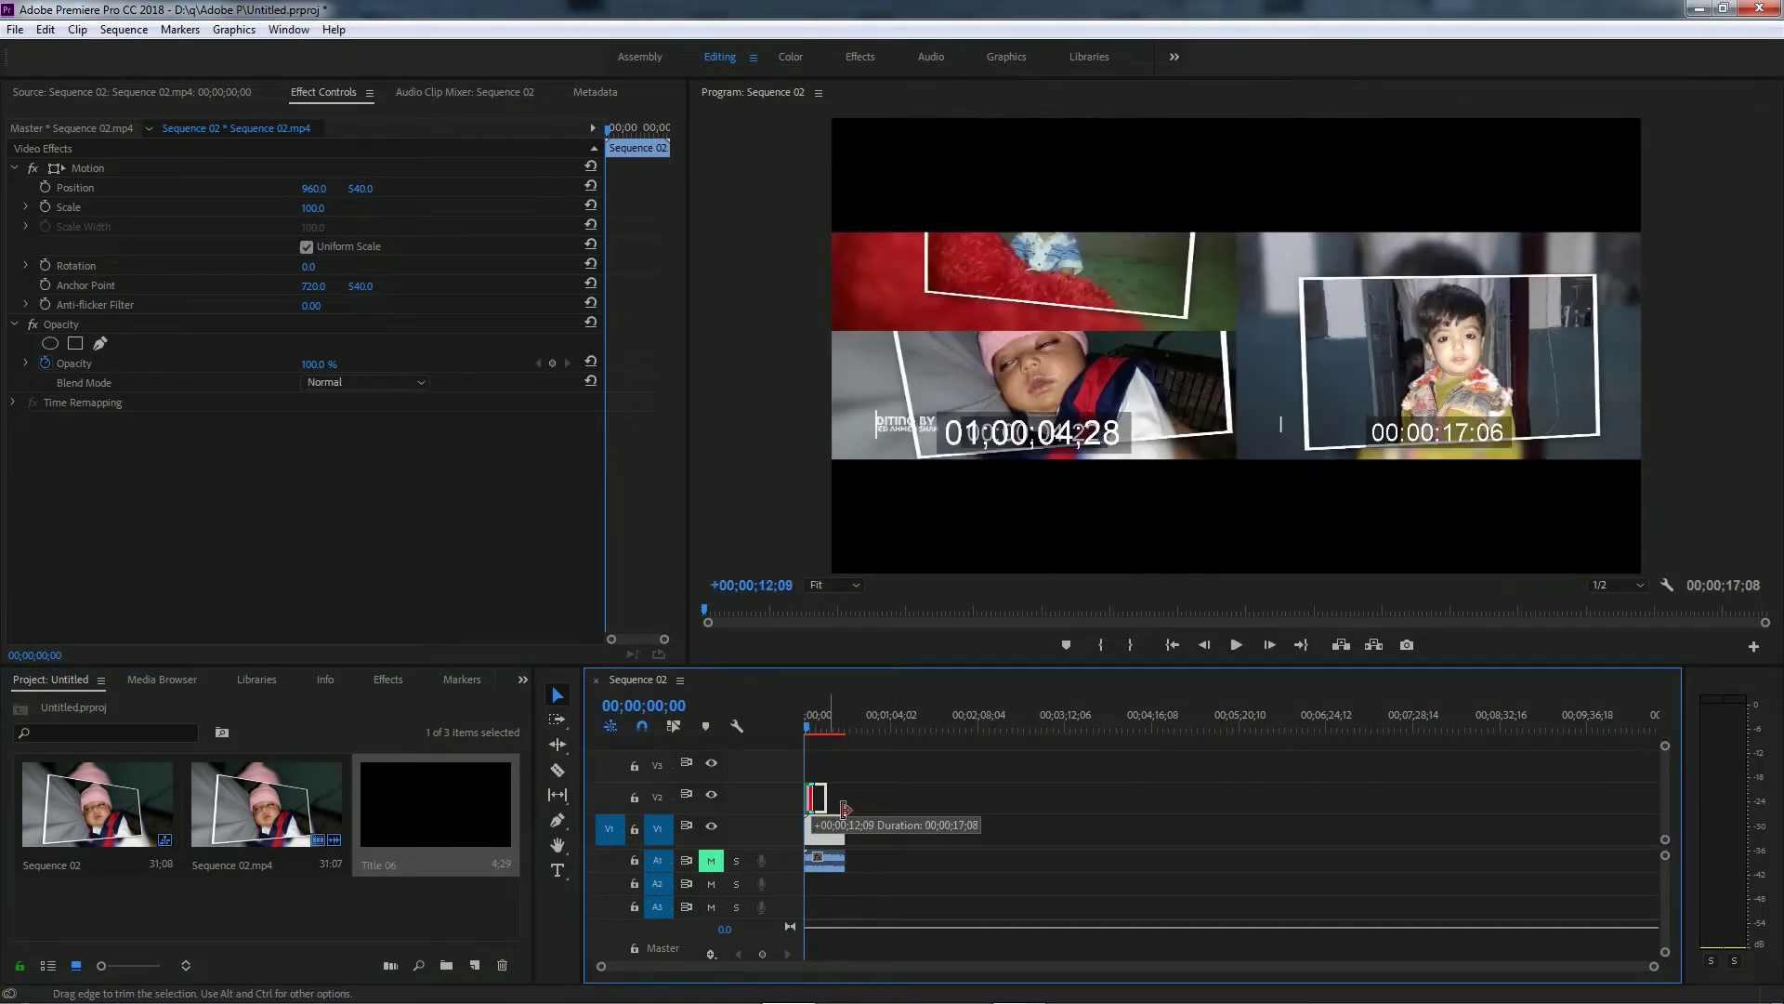
{"action": "key", "text": "space"}
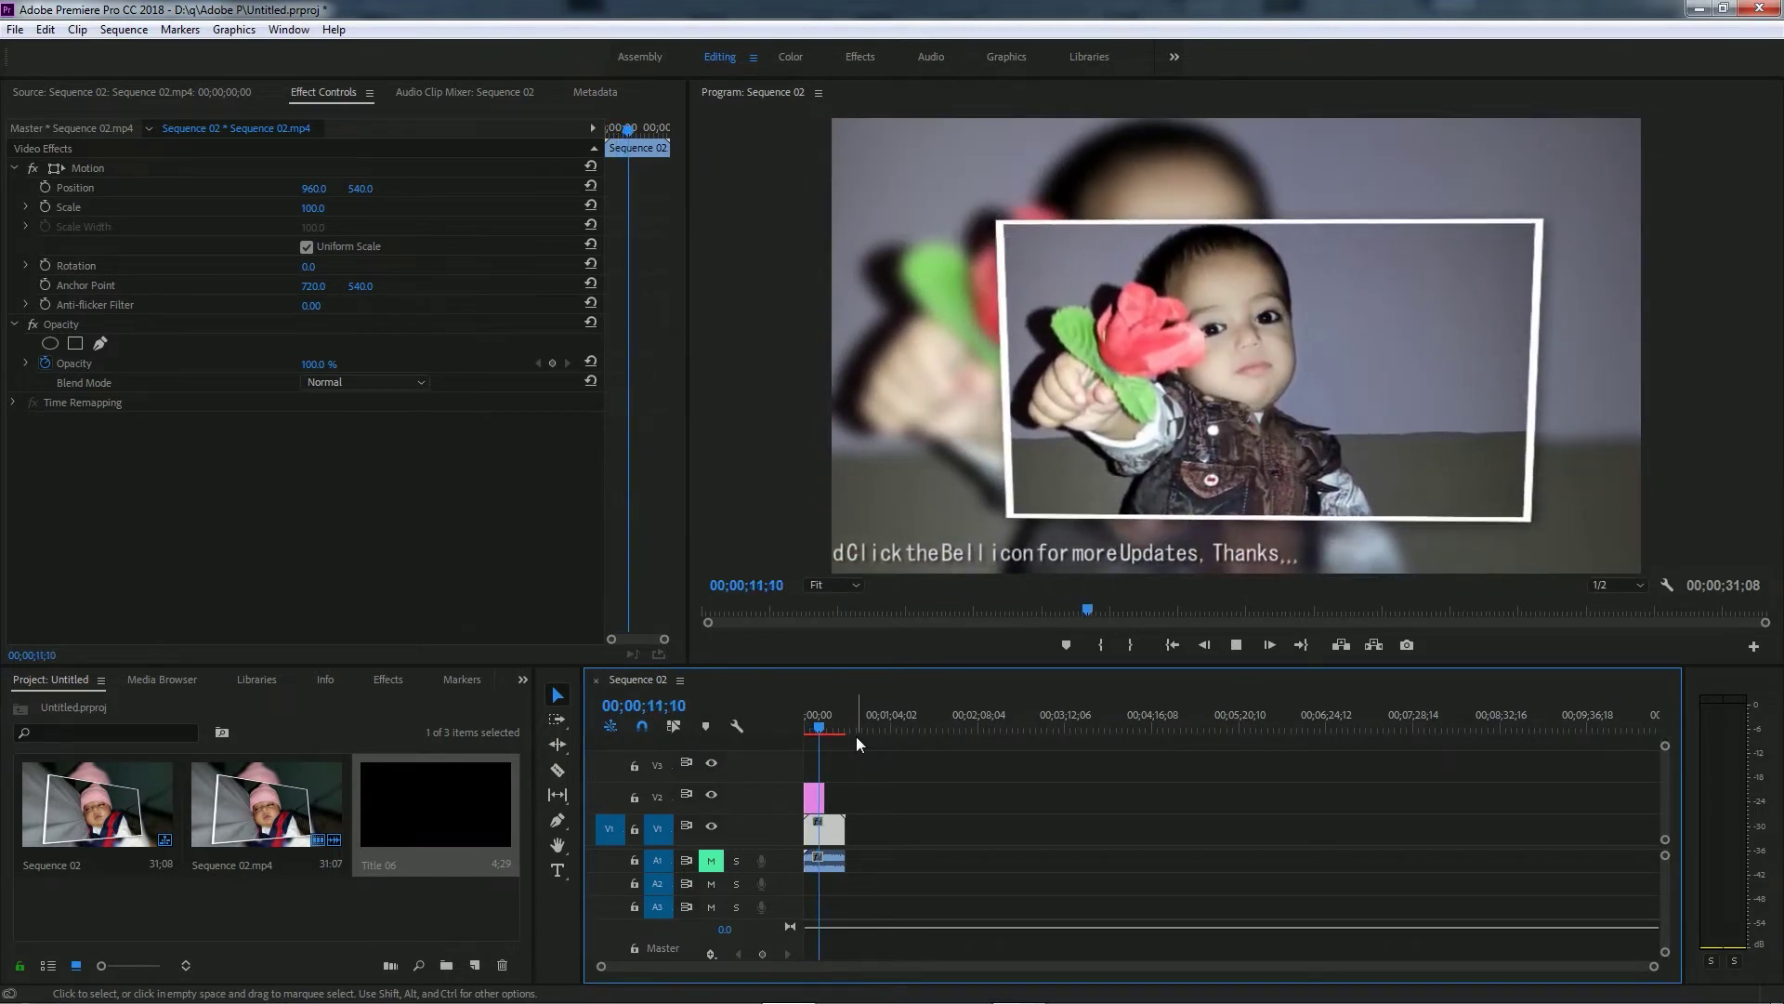
{"action": "key", "text": "space"}
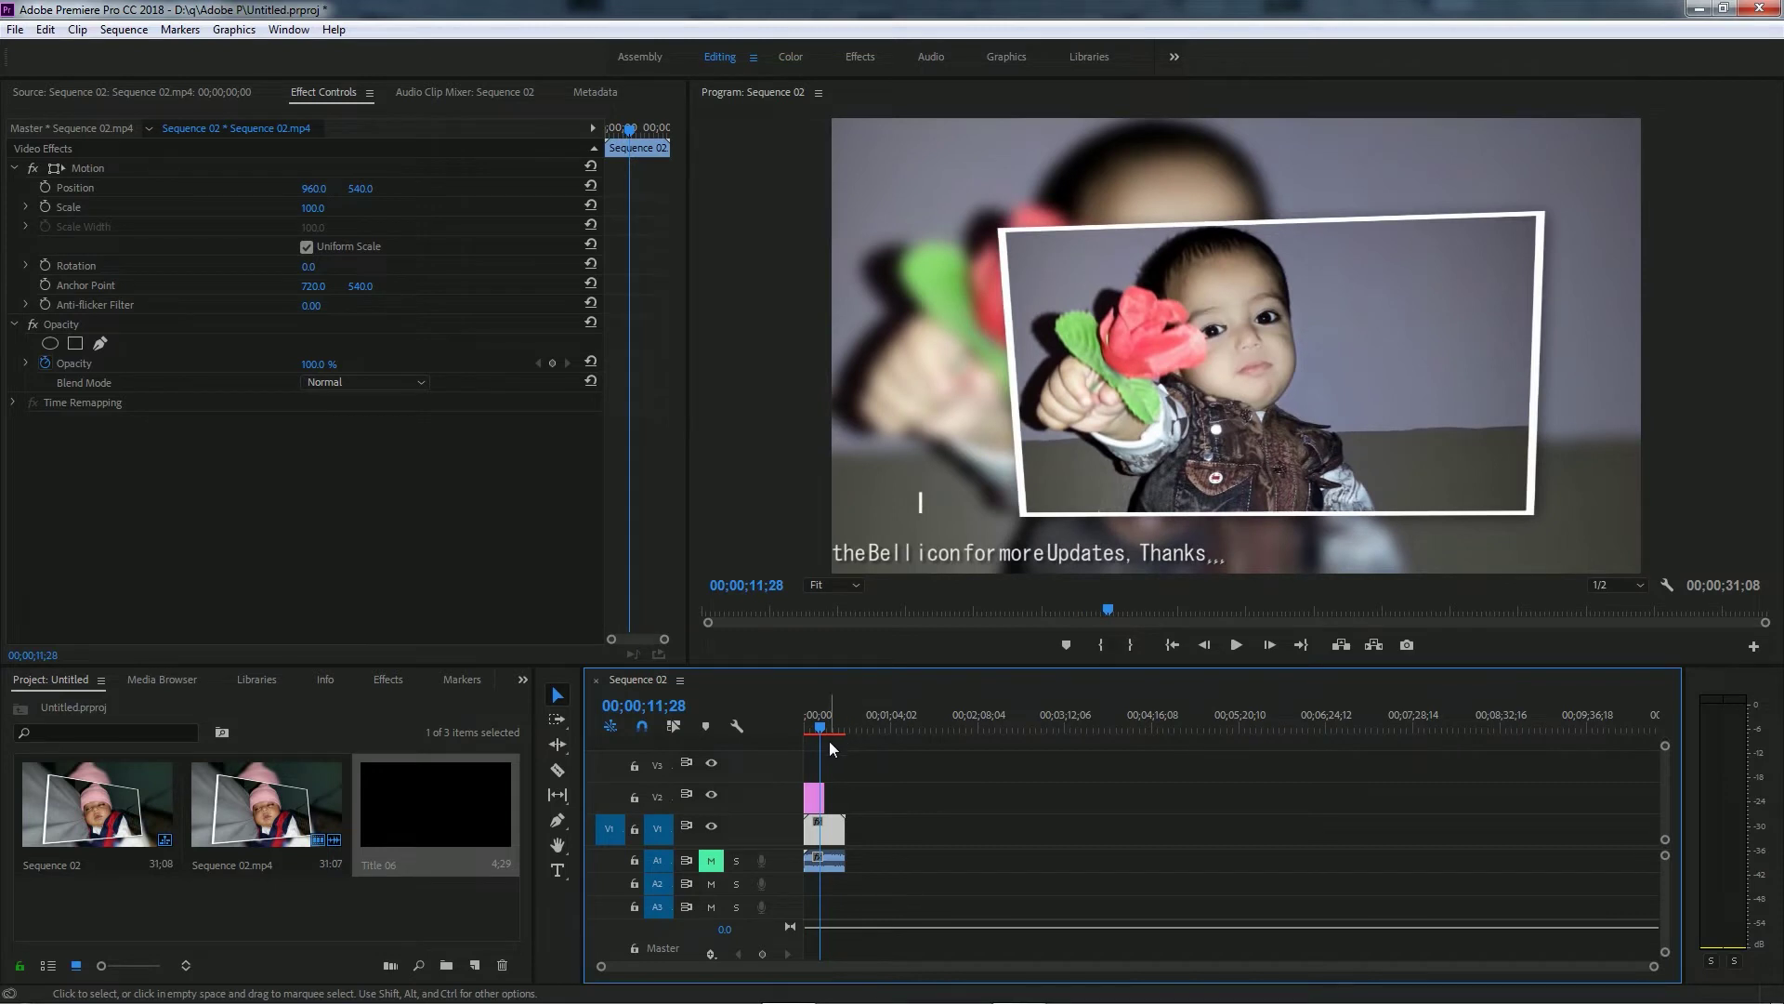
{"action": "left_click", "coordinate": [809, 734]}
{"action": "left_click_drag", "start_coordinate": [809, 734], "coordinate": [780, 733]}
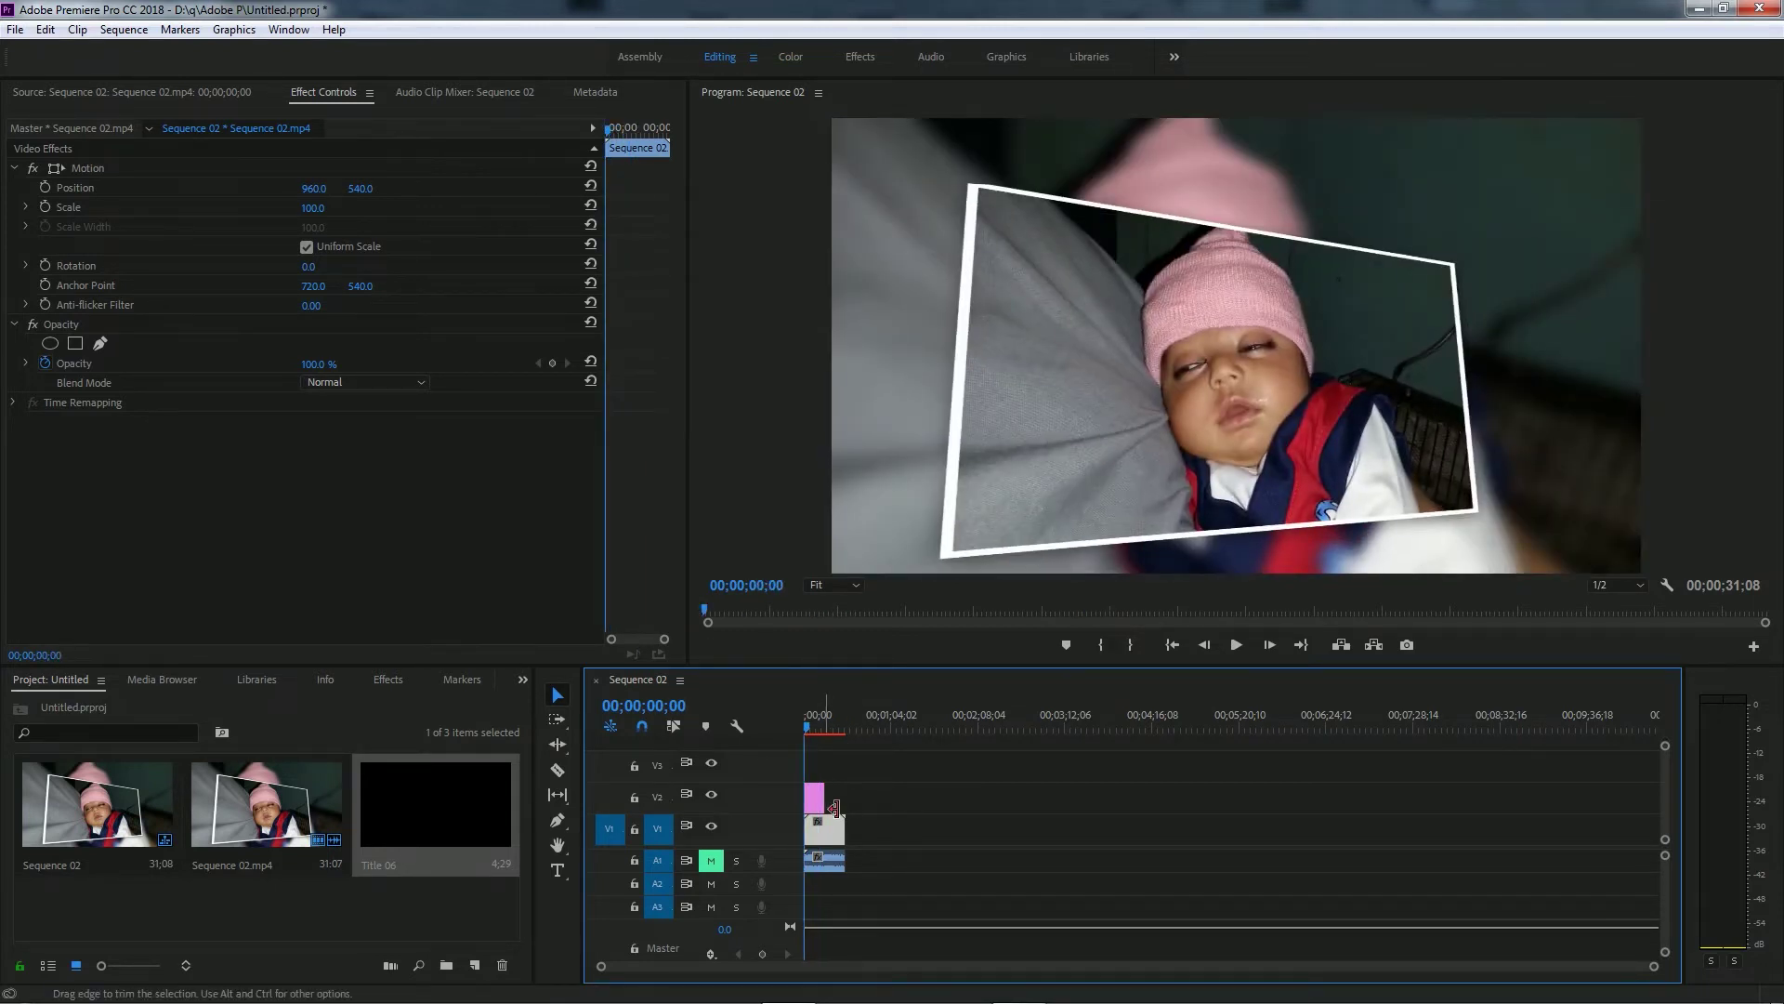
{"action": "left_click_drag", "start_coordinate": [842, 807], "coordinate": [844, 805]}
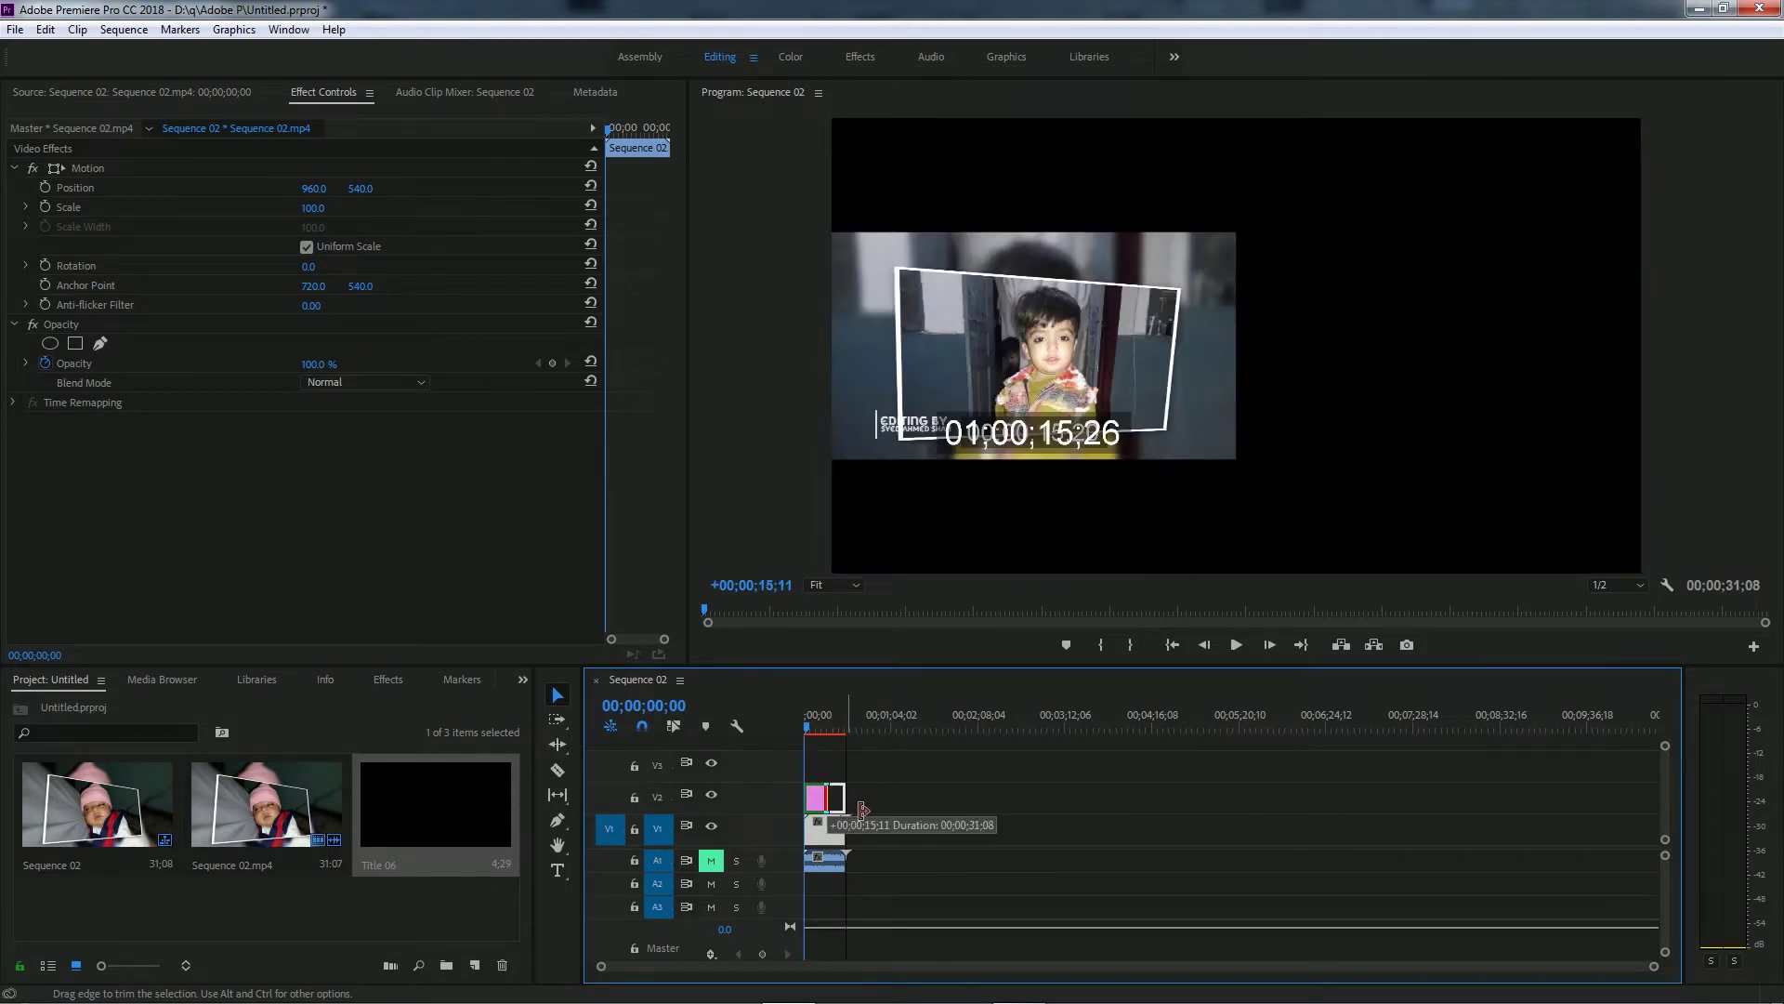
{"action": "left_click_drag", "start_coordinate": [835, 807], "coordinate": [831, 783]}
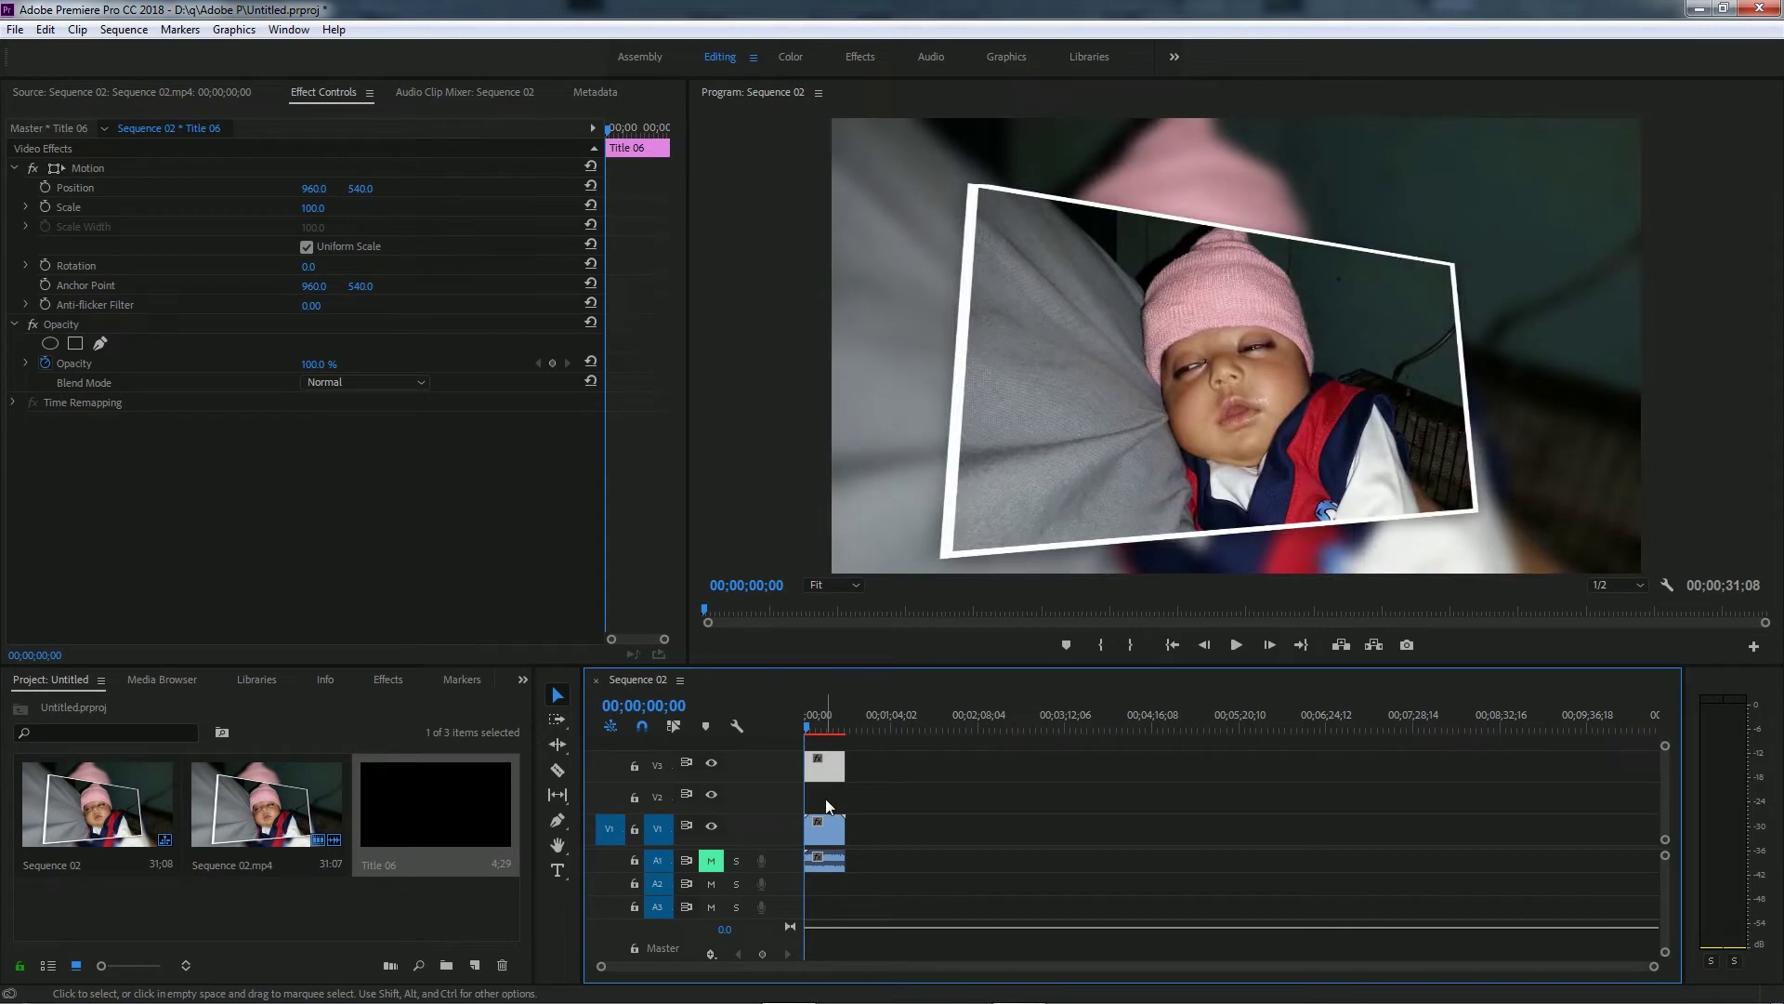
{"action": "left_click", "coordinate": [825, 800]}
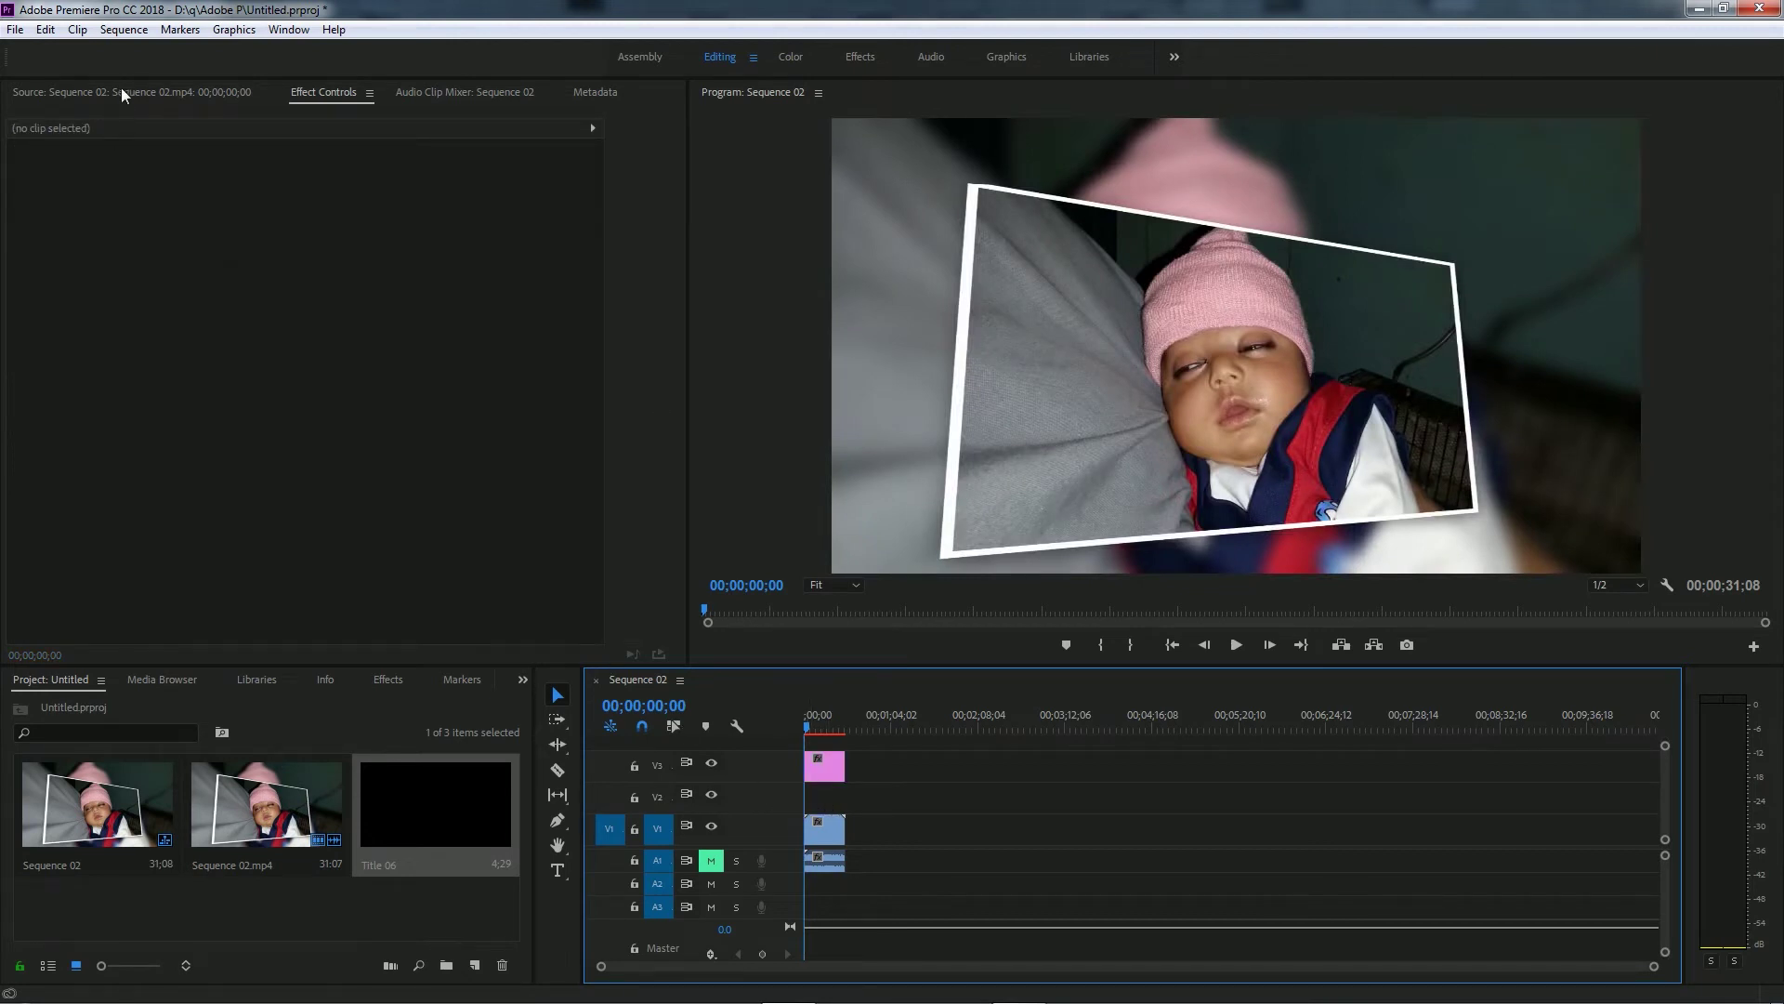
Step: Create a second 1920×1080 legacy title, keeping the default name Title 07
{"action": "left_click", "coordinate": [15, 28]}
{"action": "mouse_move", "coordinate": [45, 29]}
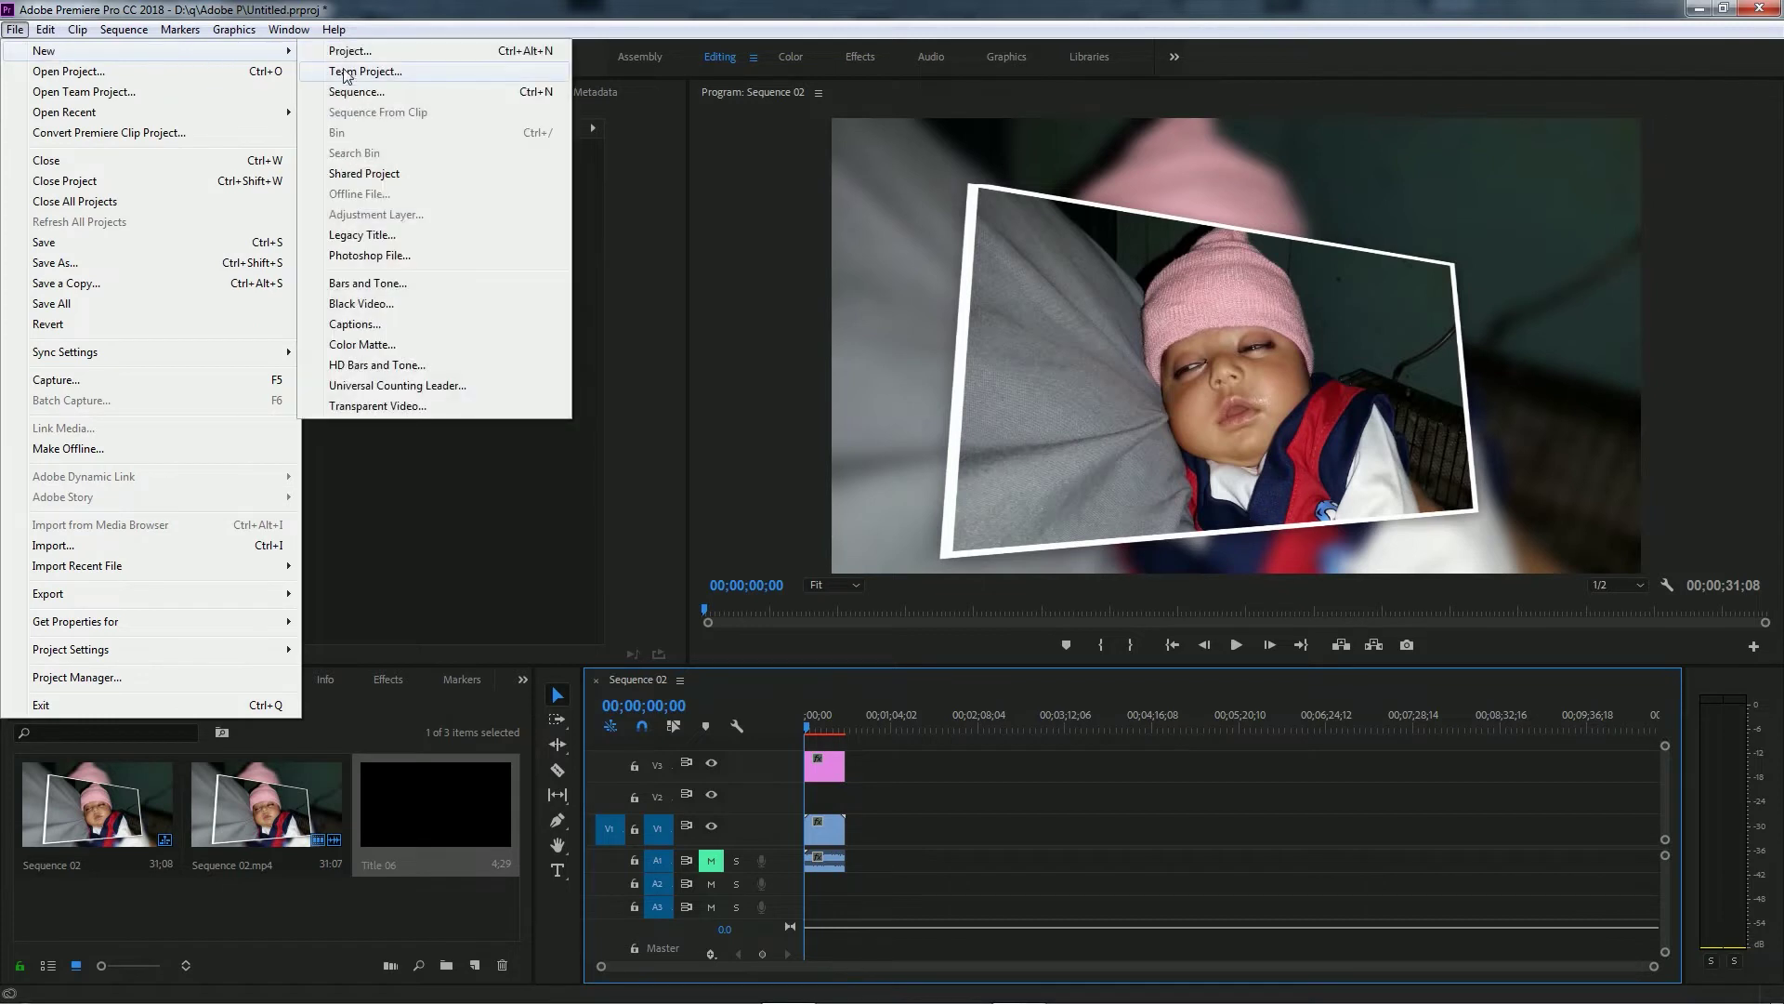
{"action": "left_click", "coordinate": [381, 236]}
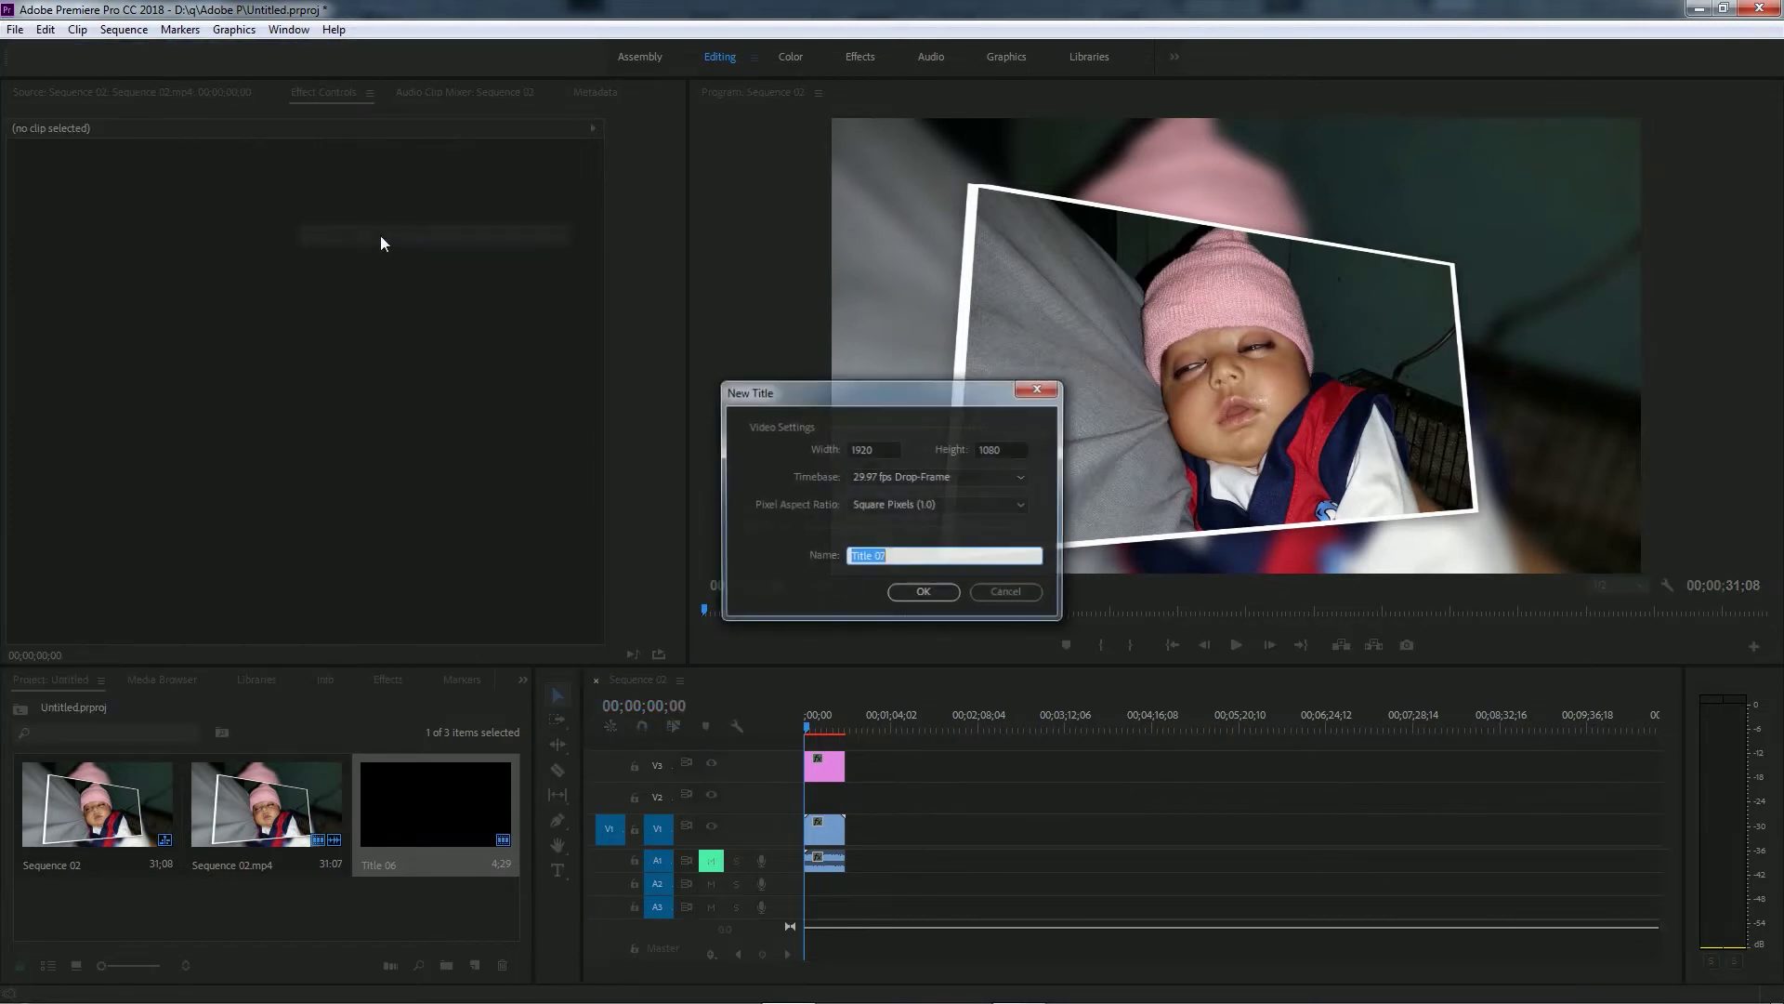
{"action": "left_click", "coordinate": [911, 595]}
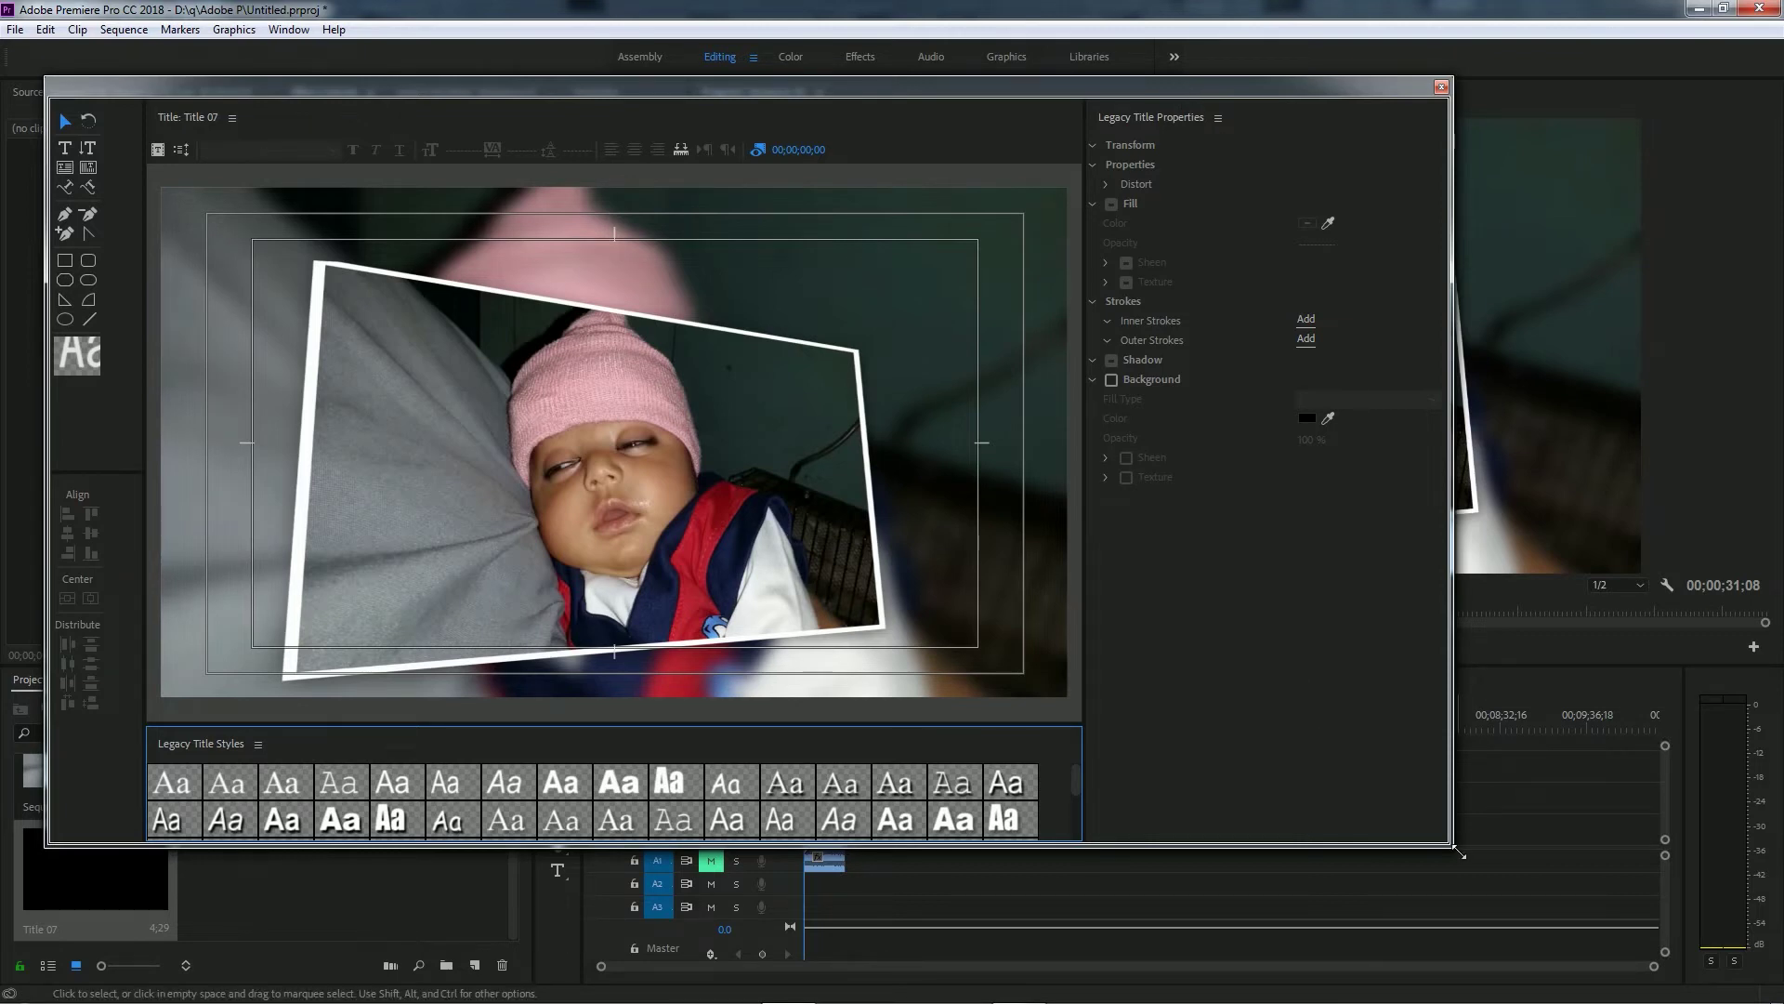
Step: Resize the Title 07 editor larger at frame 00;00;08;06 and widen its preview canvas
{"action": "left_click_drag", "start_coordinate": [1459, 851], "coordinate": [764, 762]}
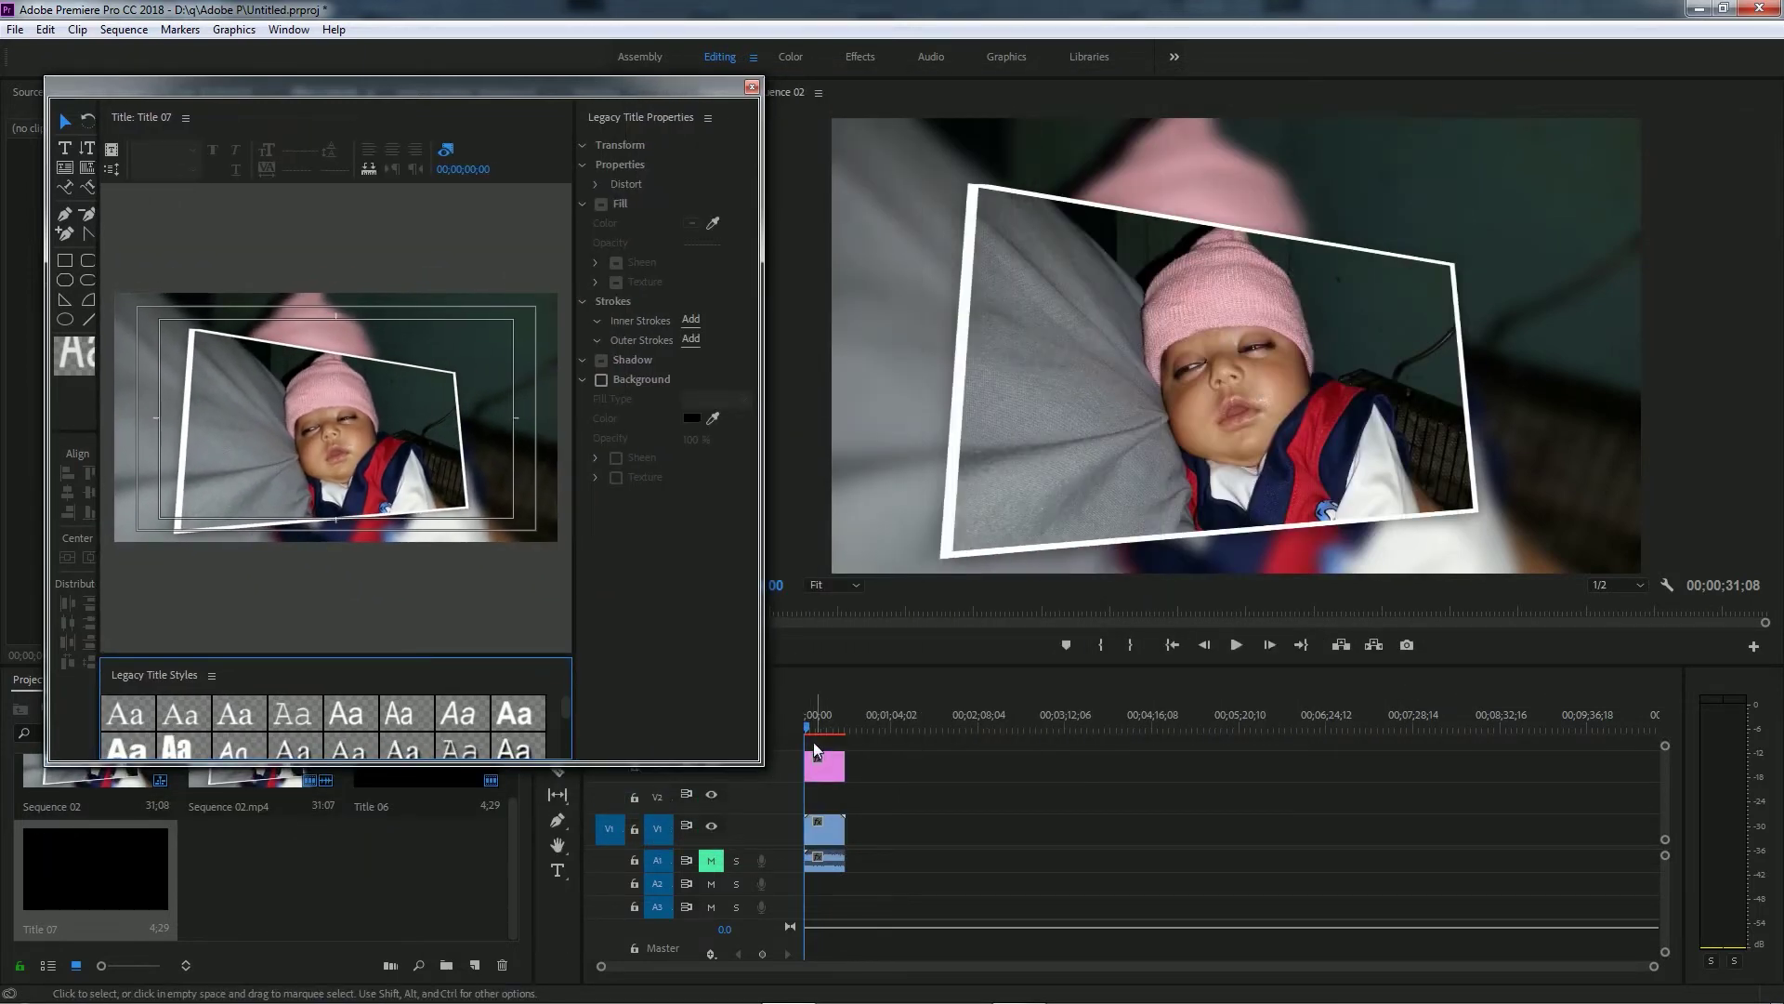
{"action": "left_click", "coordinate": [816, 718]}
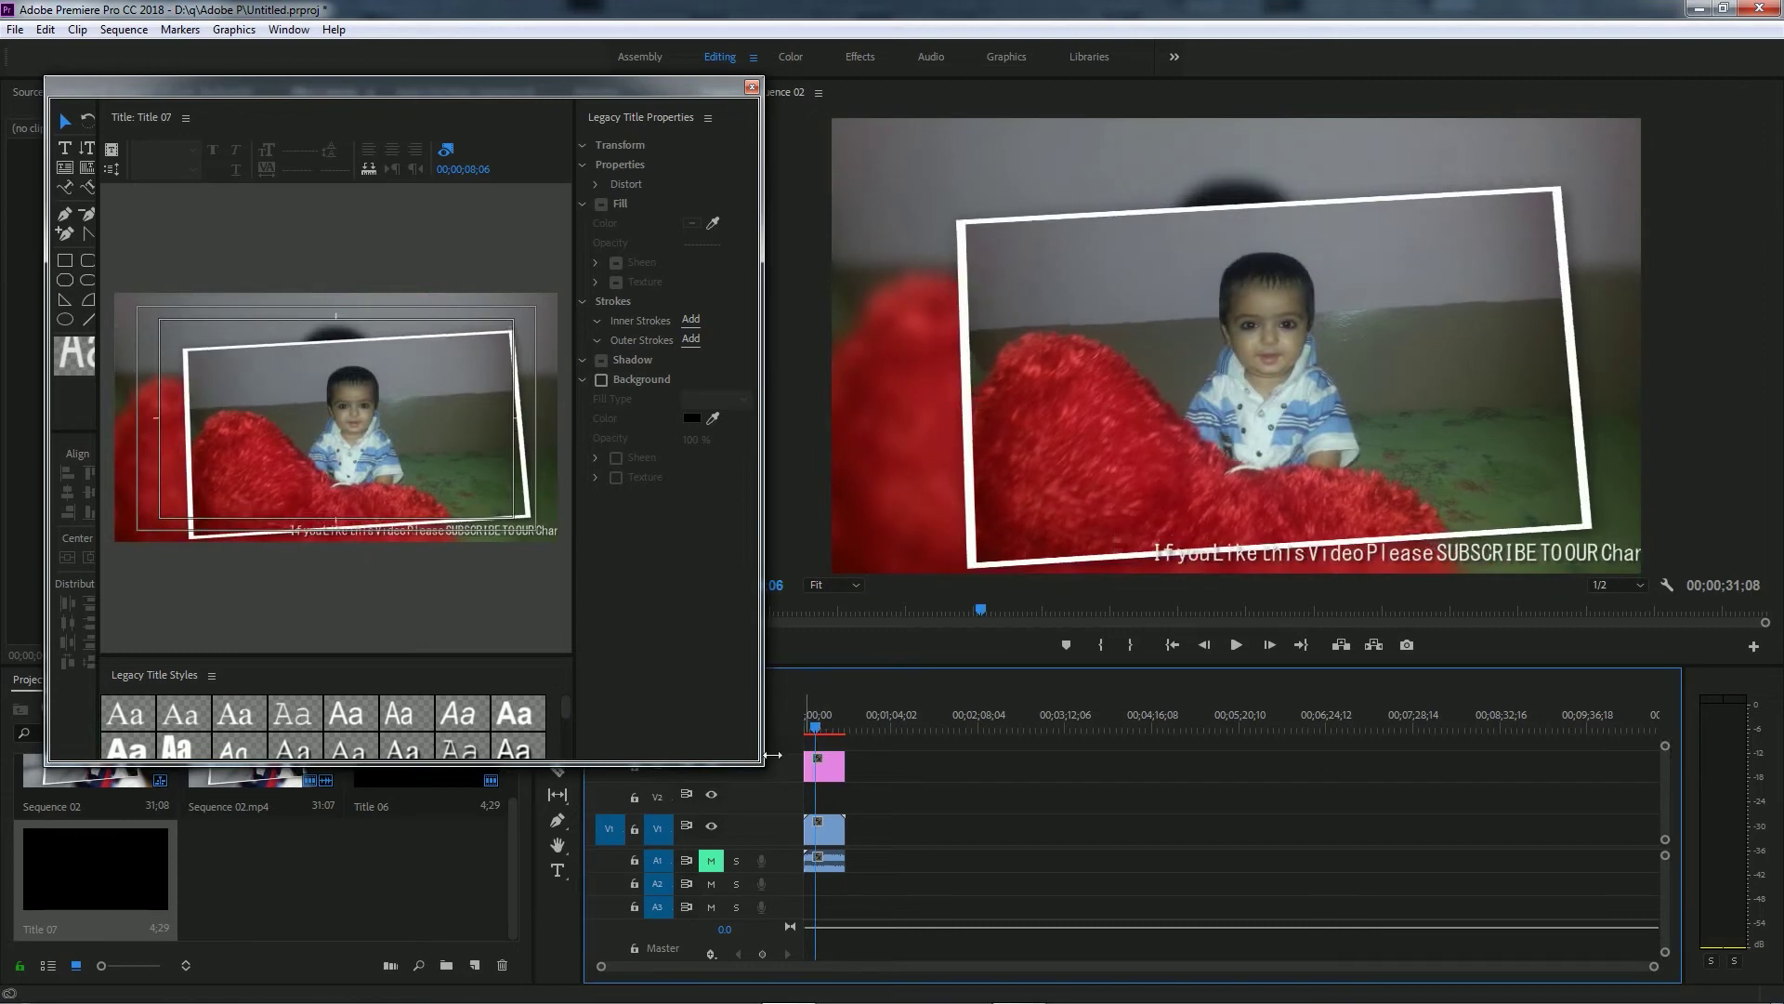
{"action": "left_click_drag", "start_coordinate": [768, 767], "coordinate": [1460, 903]}
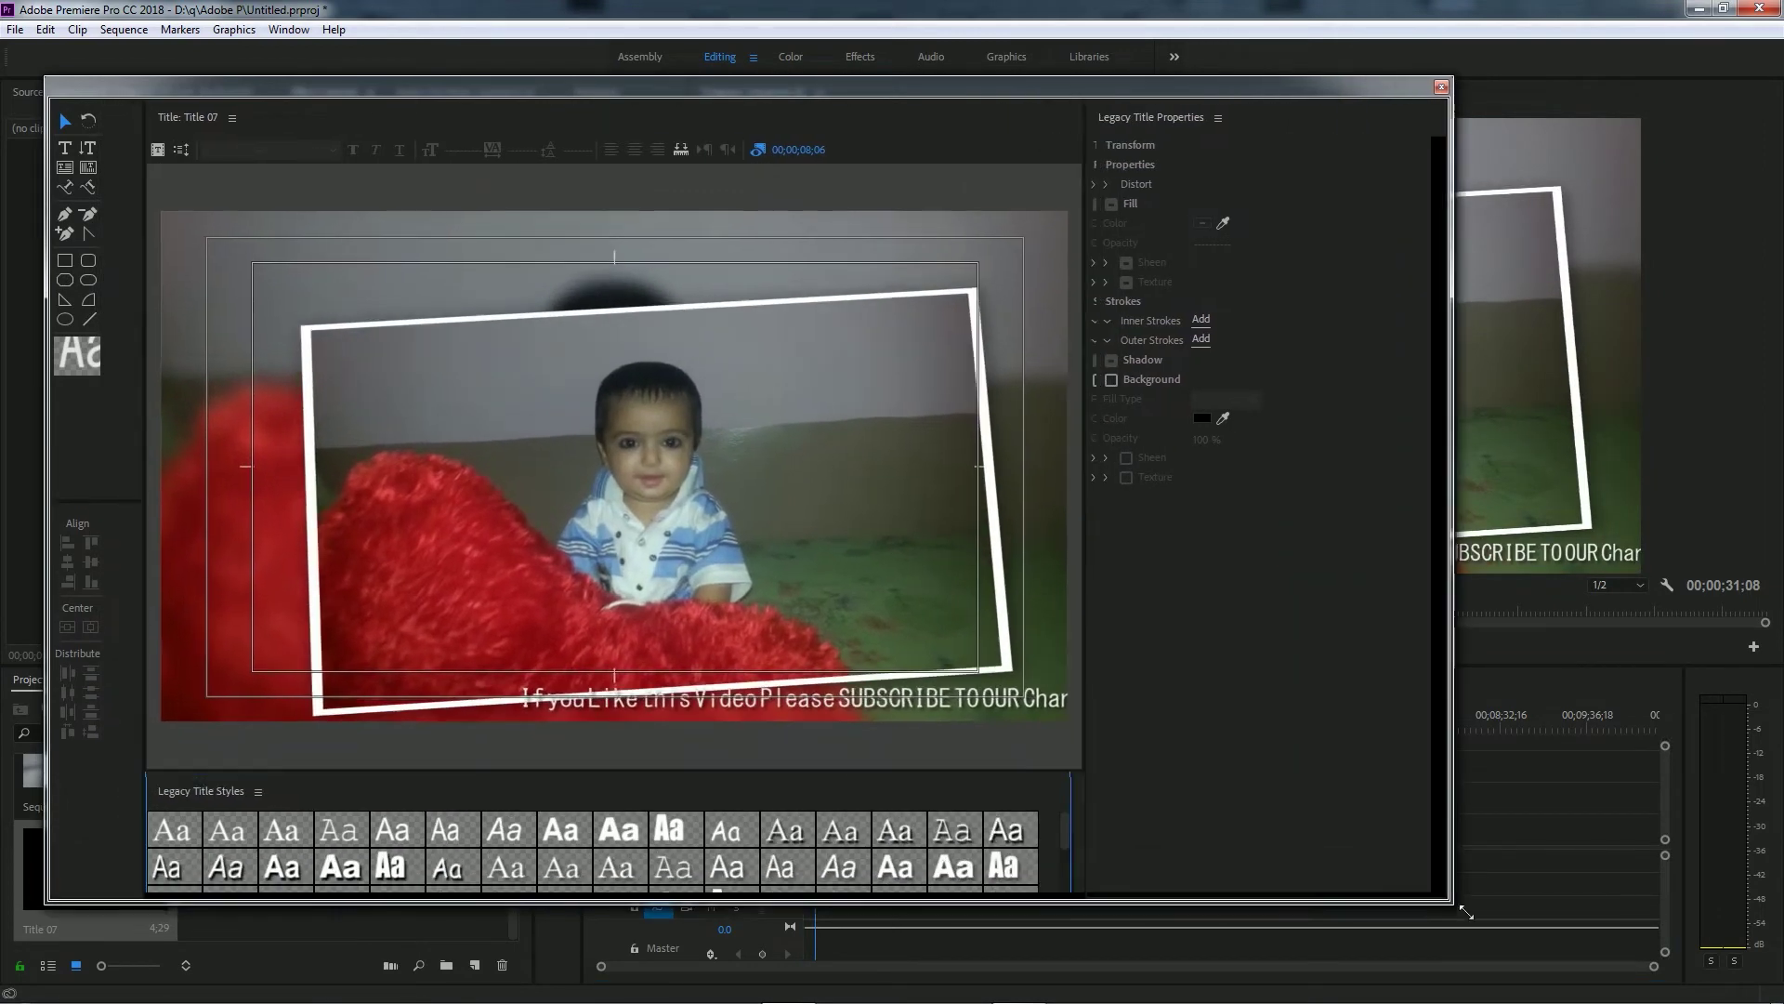
{"action": "left_click_drag", "start_coordinate": [1093, 705], "coordinate": [1218, 714]}
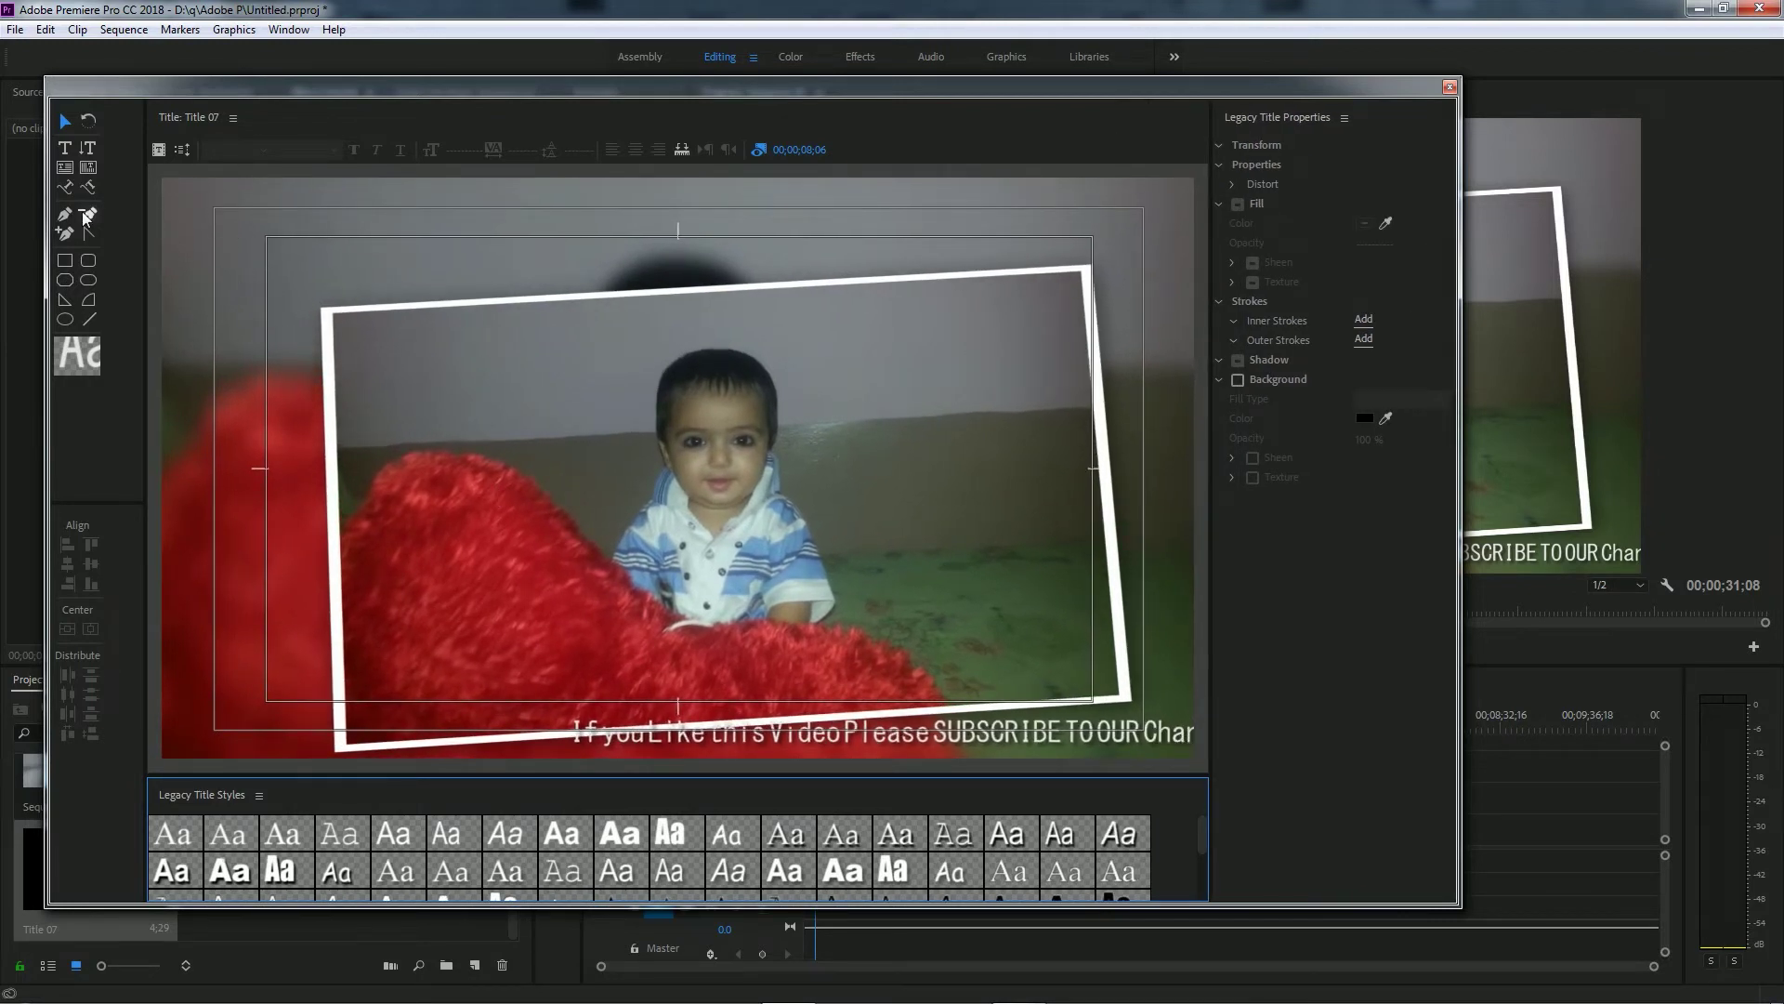
{"action": "left_click", "coordinate": [65, 262]}
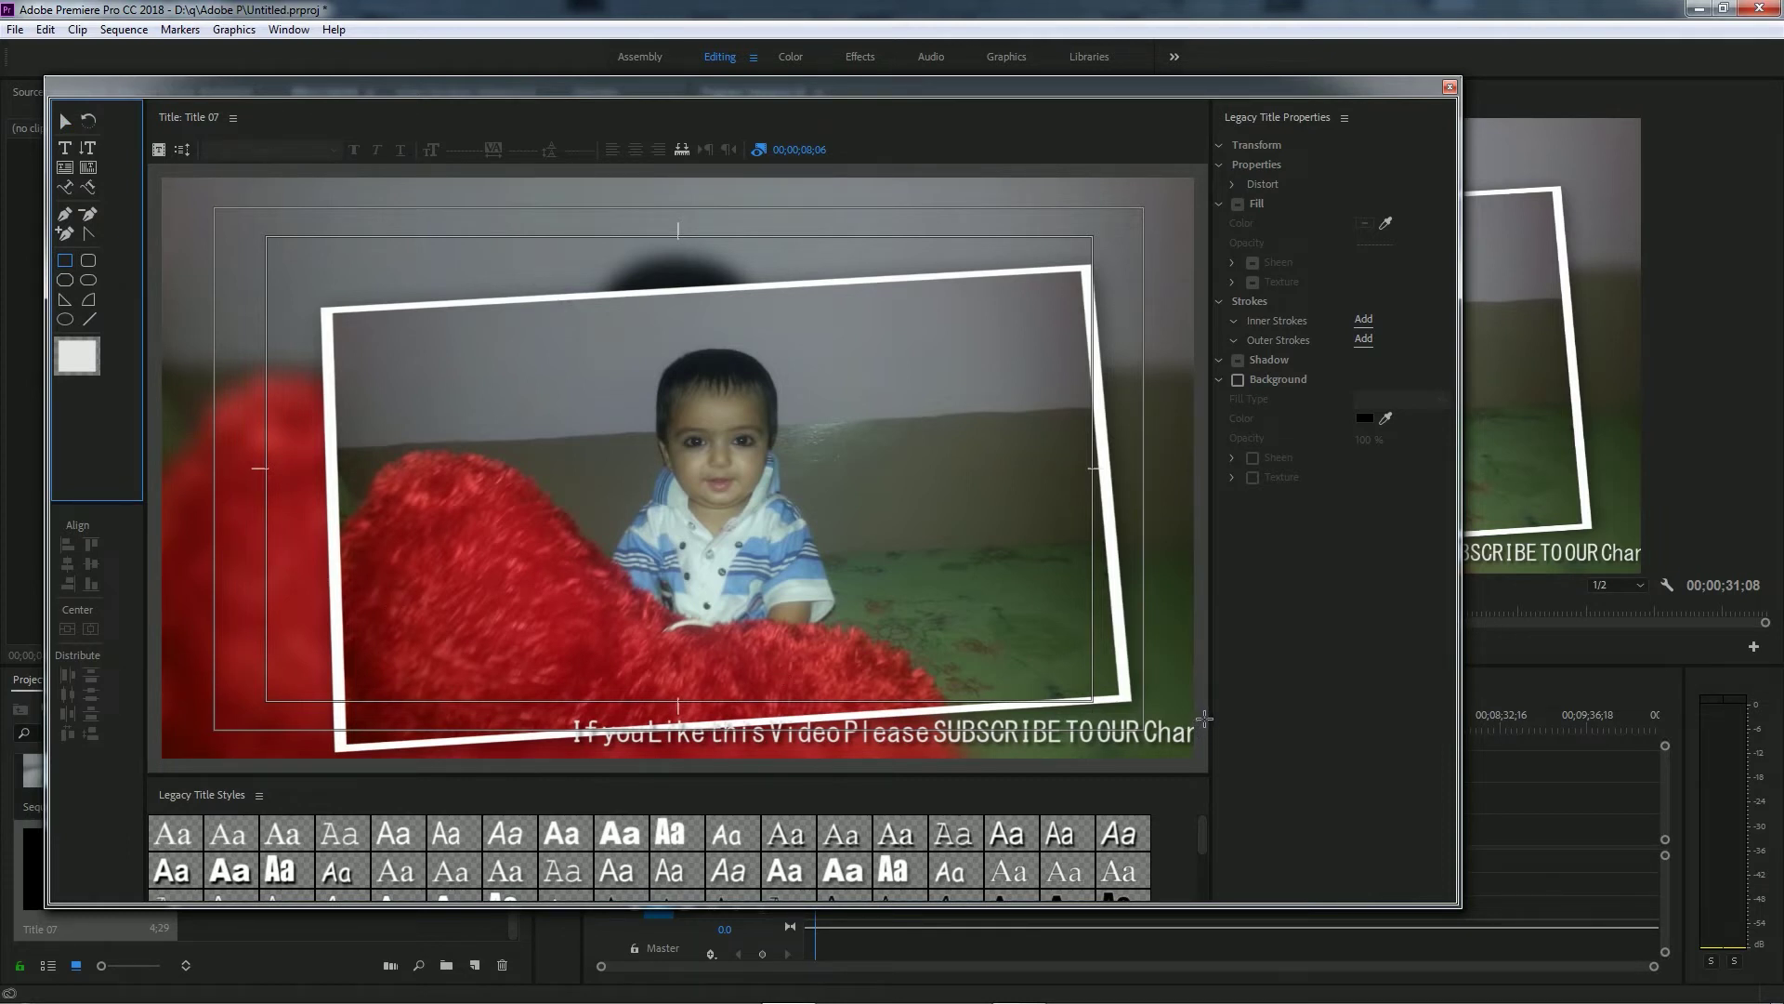
Step: Draw a white filled rectangle, about 1941.5 by 71.8, spanning the bottom of Title 07
{"action": "left_click_drag", "start_coordinate": [1206, 719], "coordinate": [962, 747]}
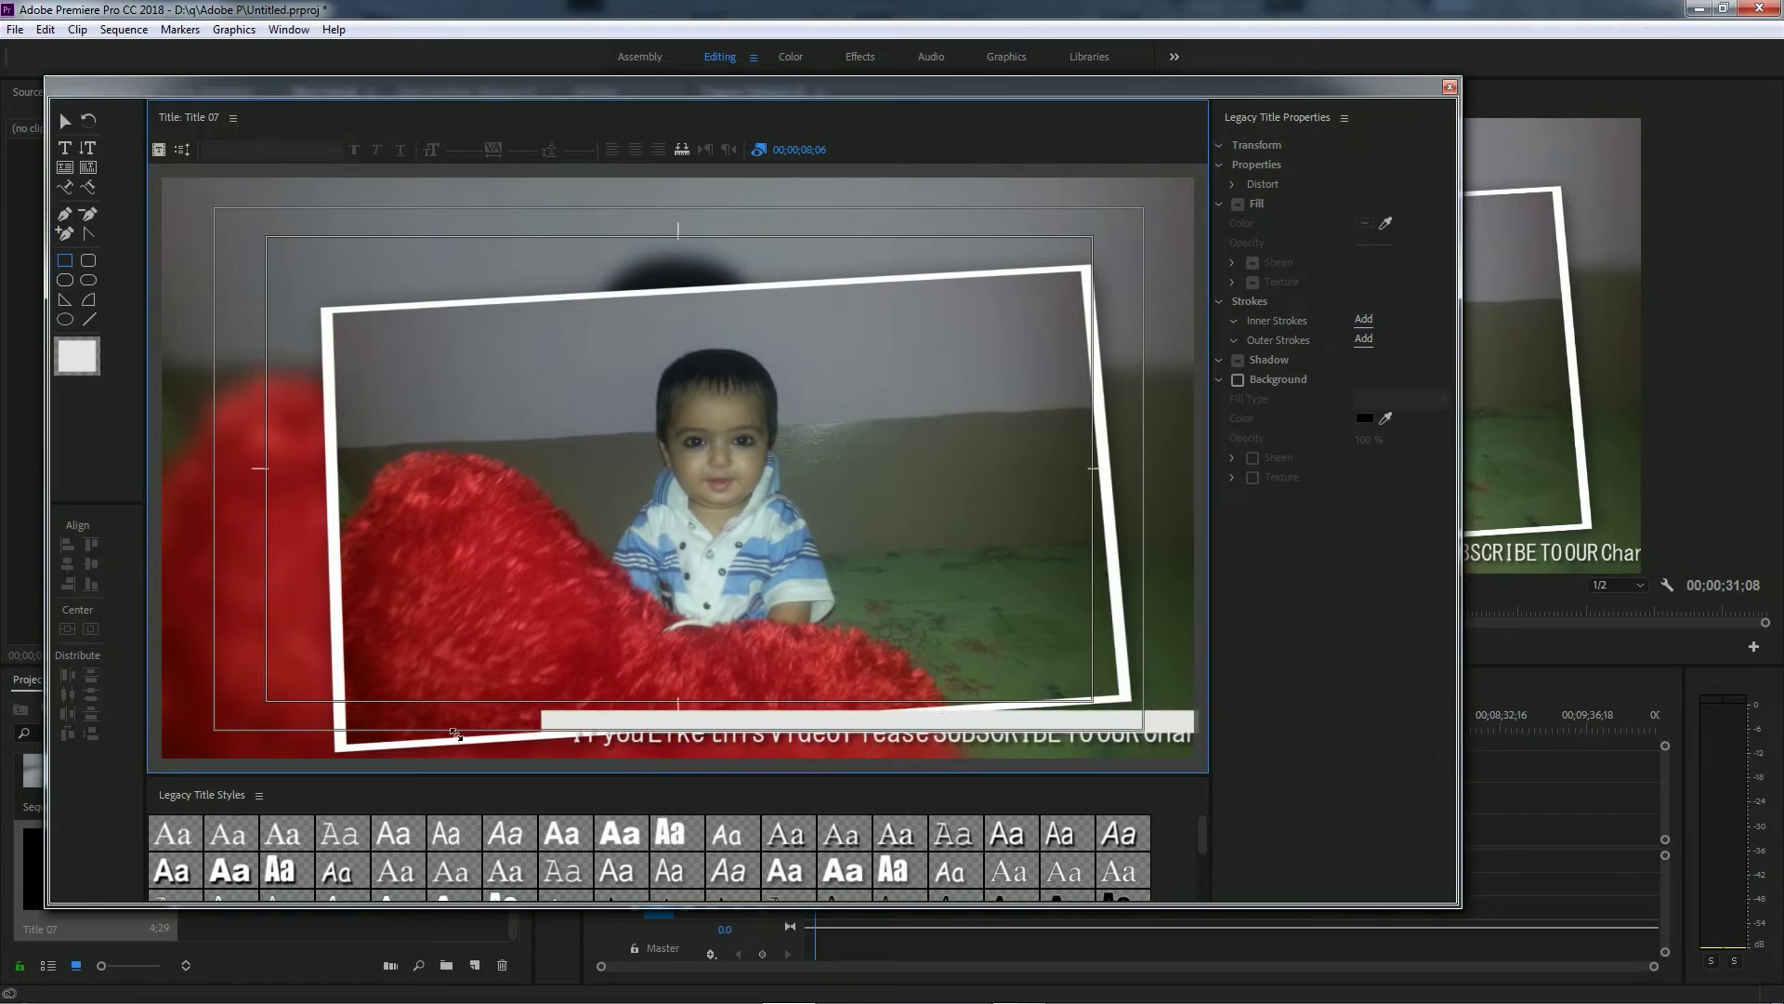
{"action": "left_click_drag", "start_coordinate": [702, 740], "coordinate": [159, 756]}
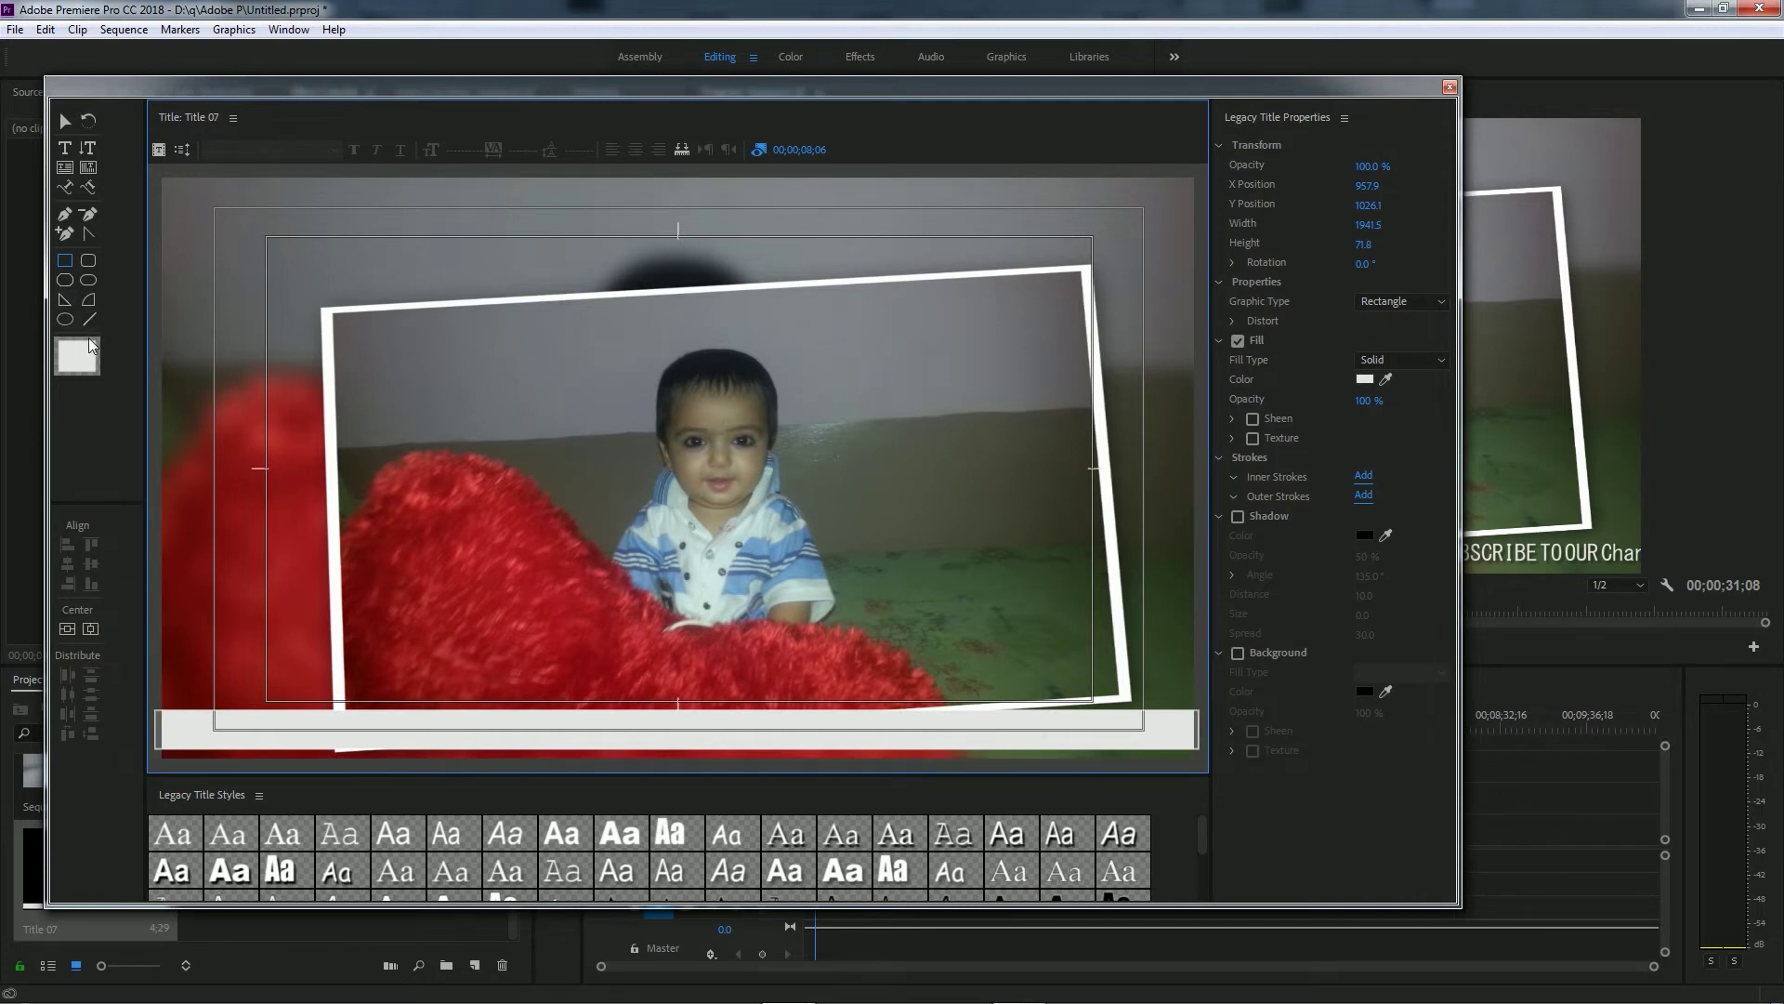
Step: Change Title 07's bottom bar fill from white to bright blue 008AFF, then close the title editor
{"action": "left_click", "coordinate": [1367, 545]}
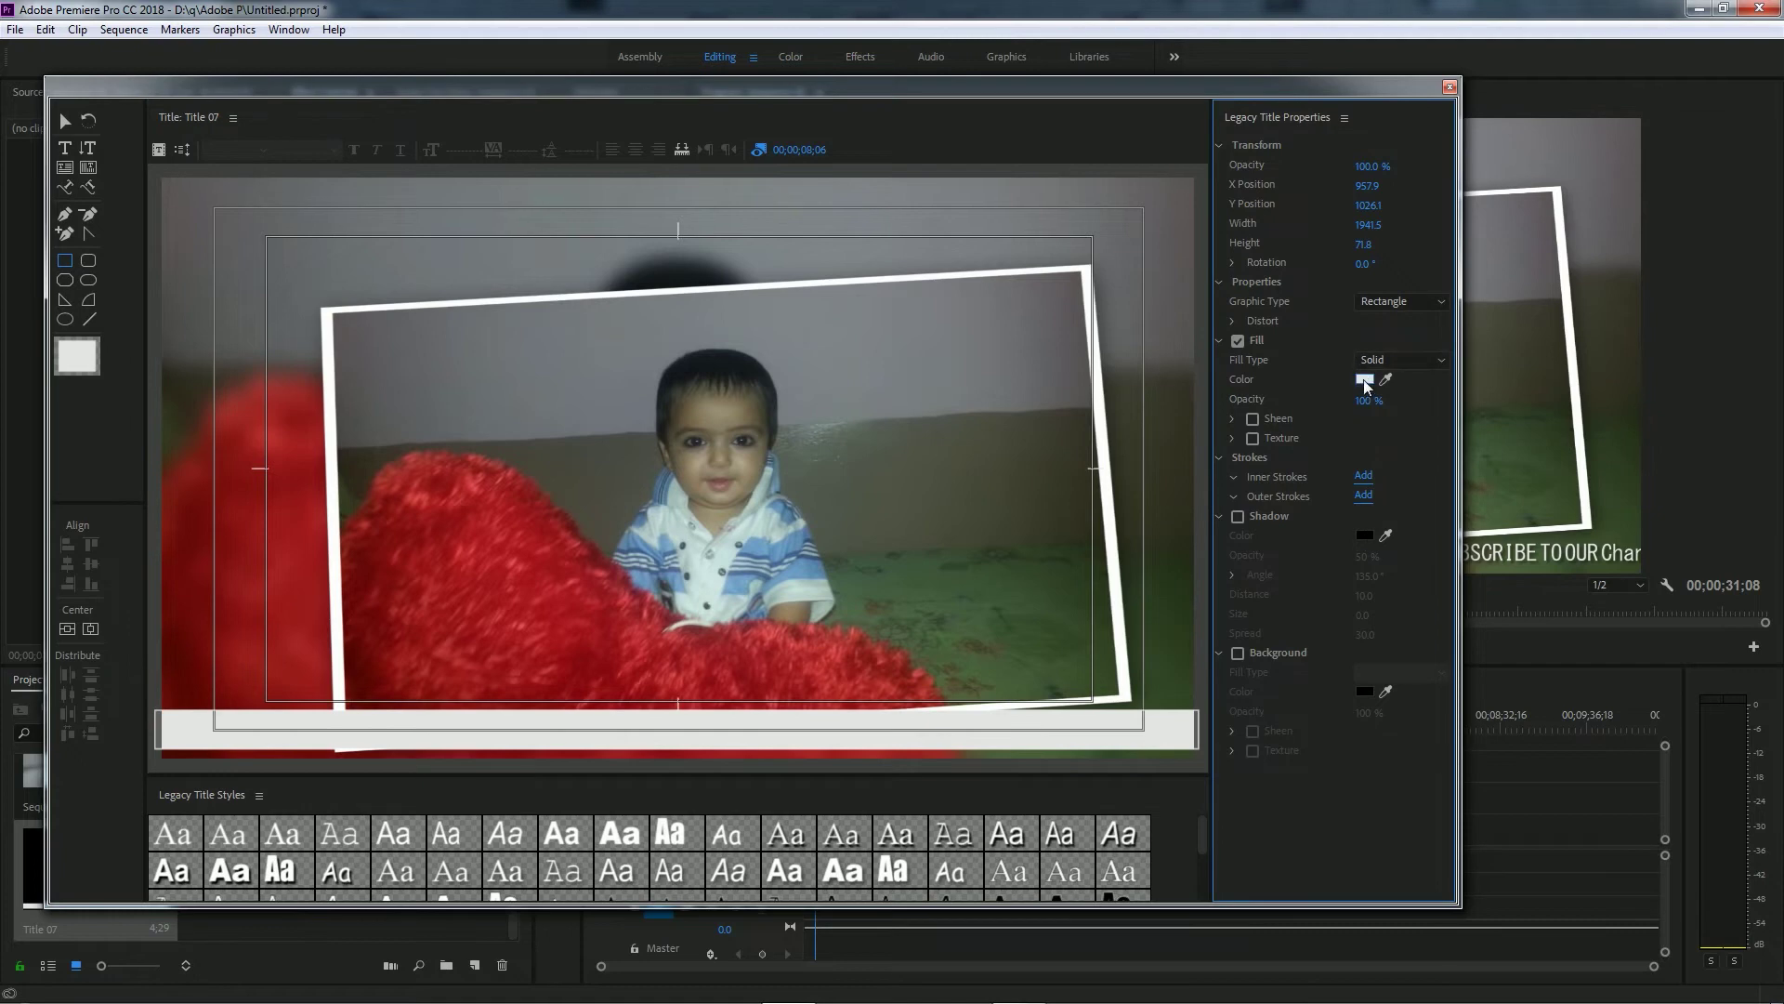
{"action": "left_click", "coordinate": [1364, 381]}
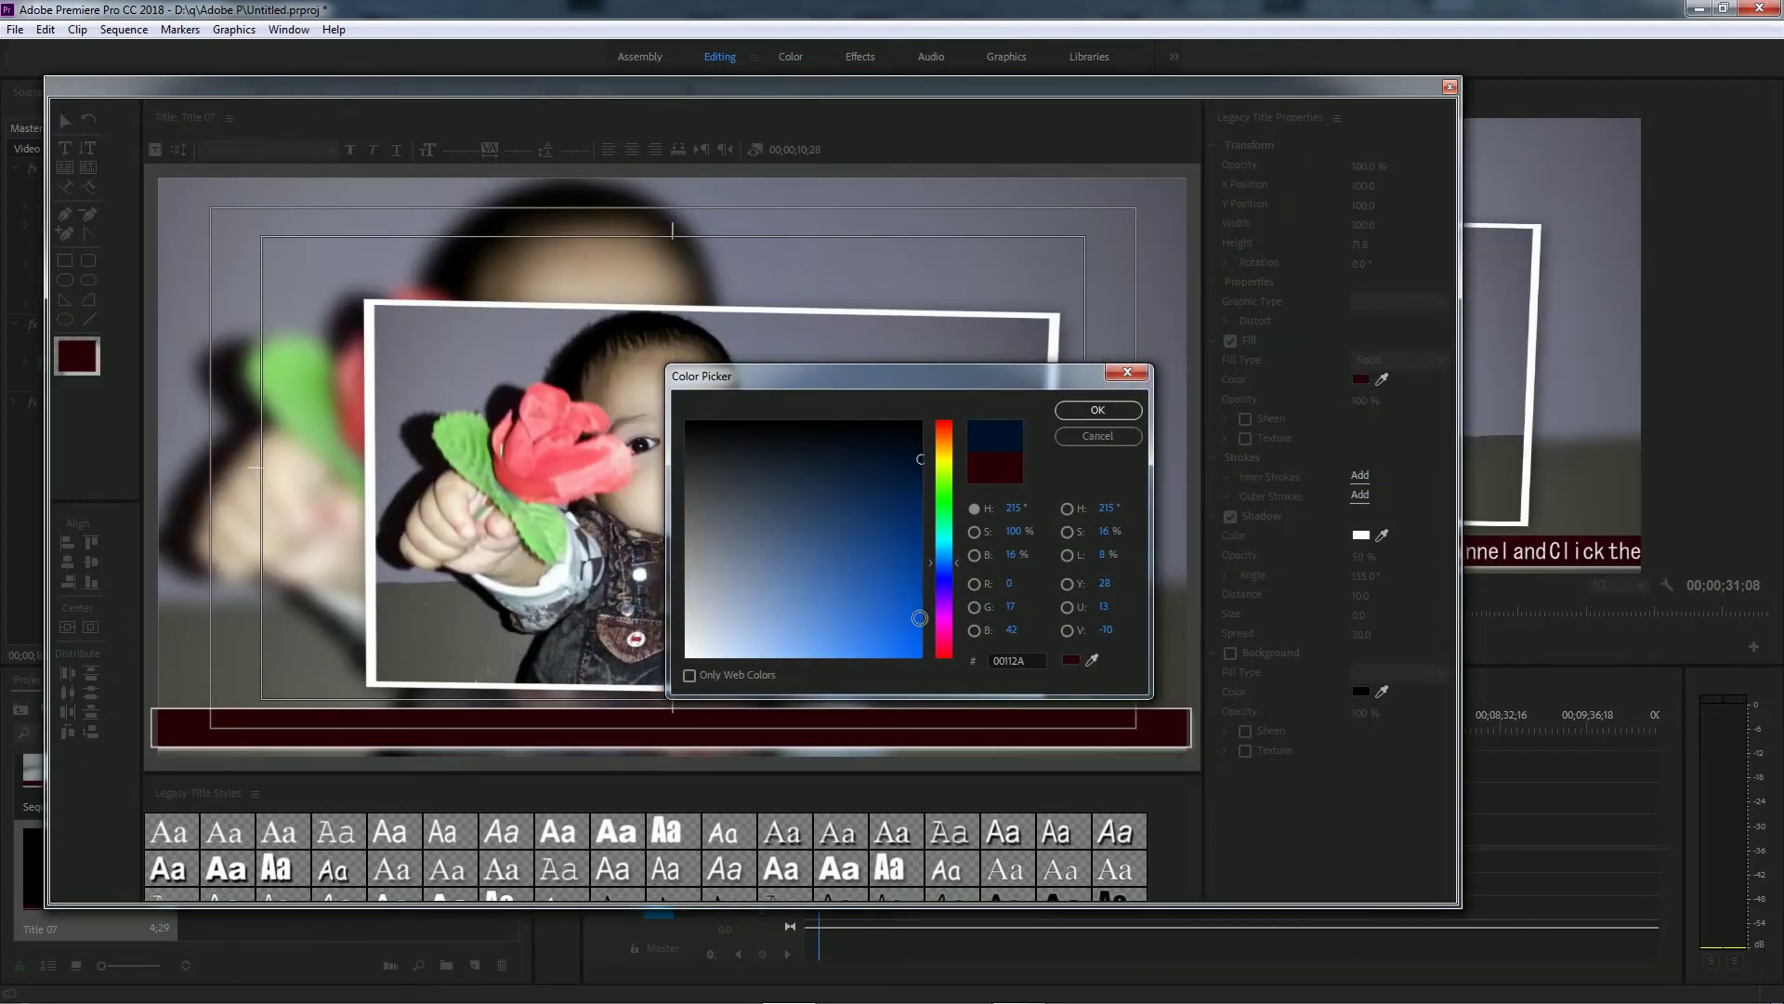
{"action": "left_click", "coordinate": [919, 635]}
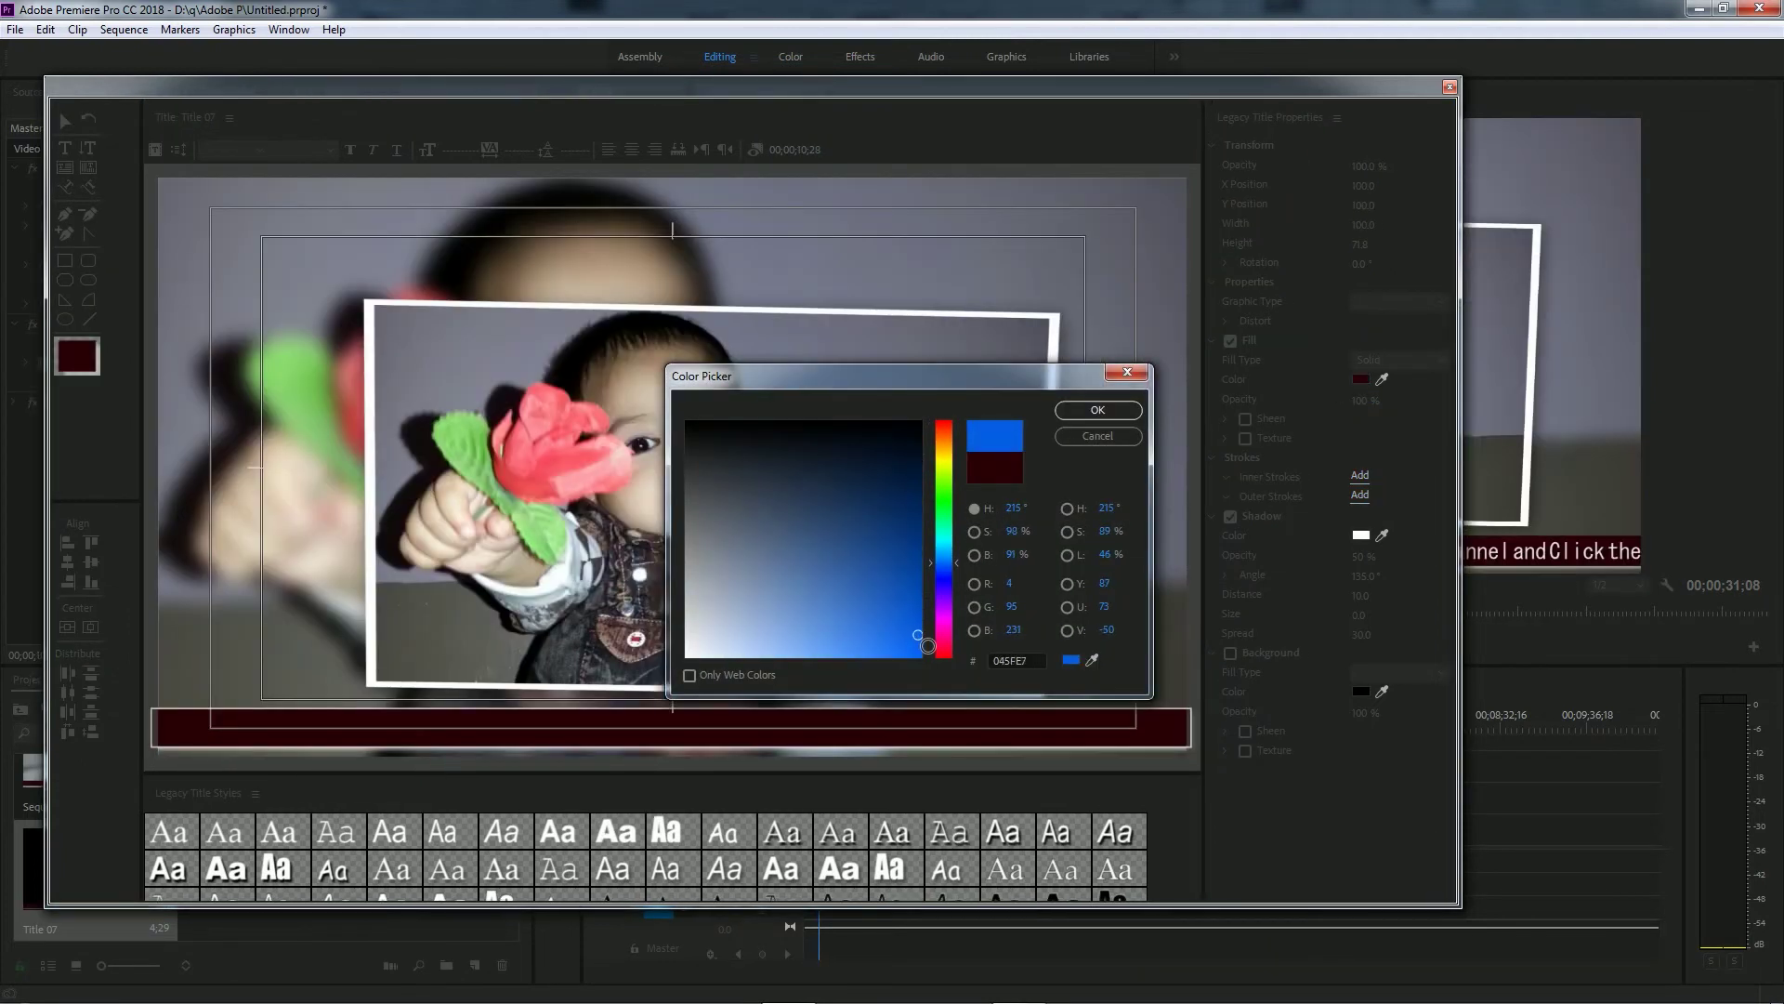
{"action": "left_click_drag", "start_coordinate": [956, 561], "coordinate": [957, 556]}
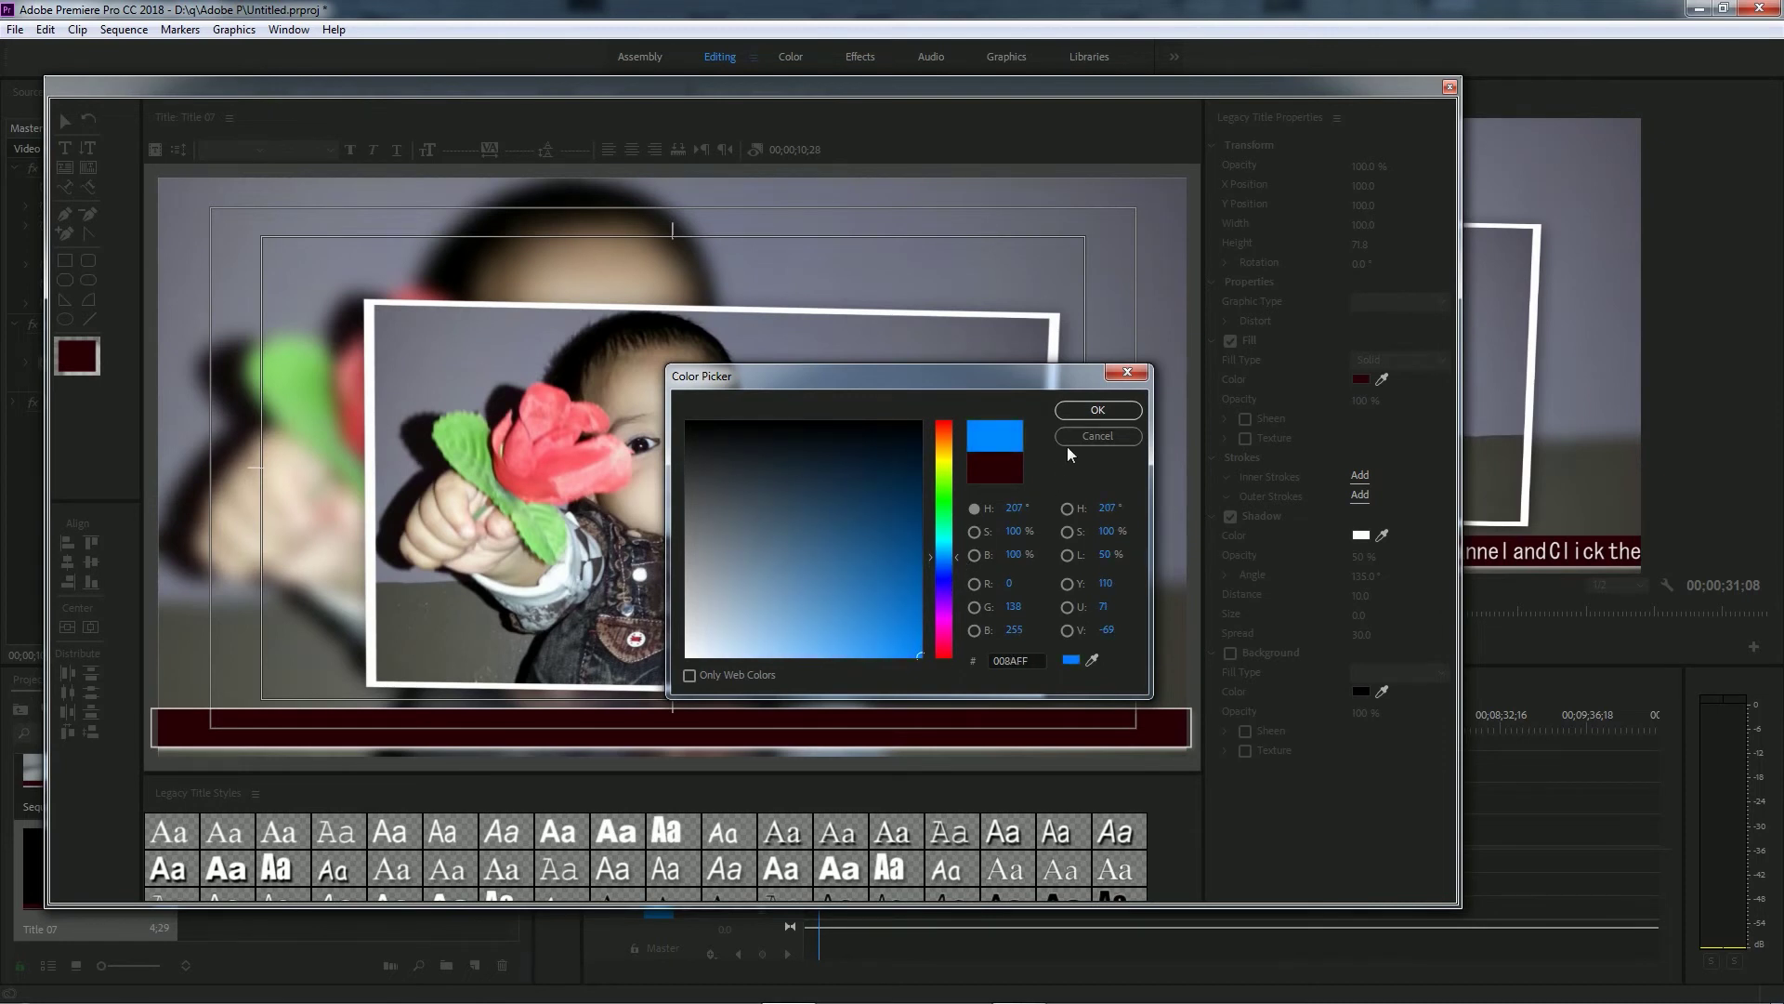
{"action": "left_click", "coordinate": [1094, 412]}
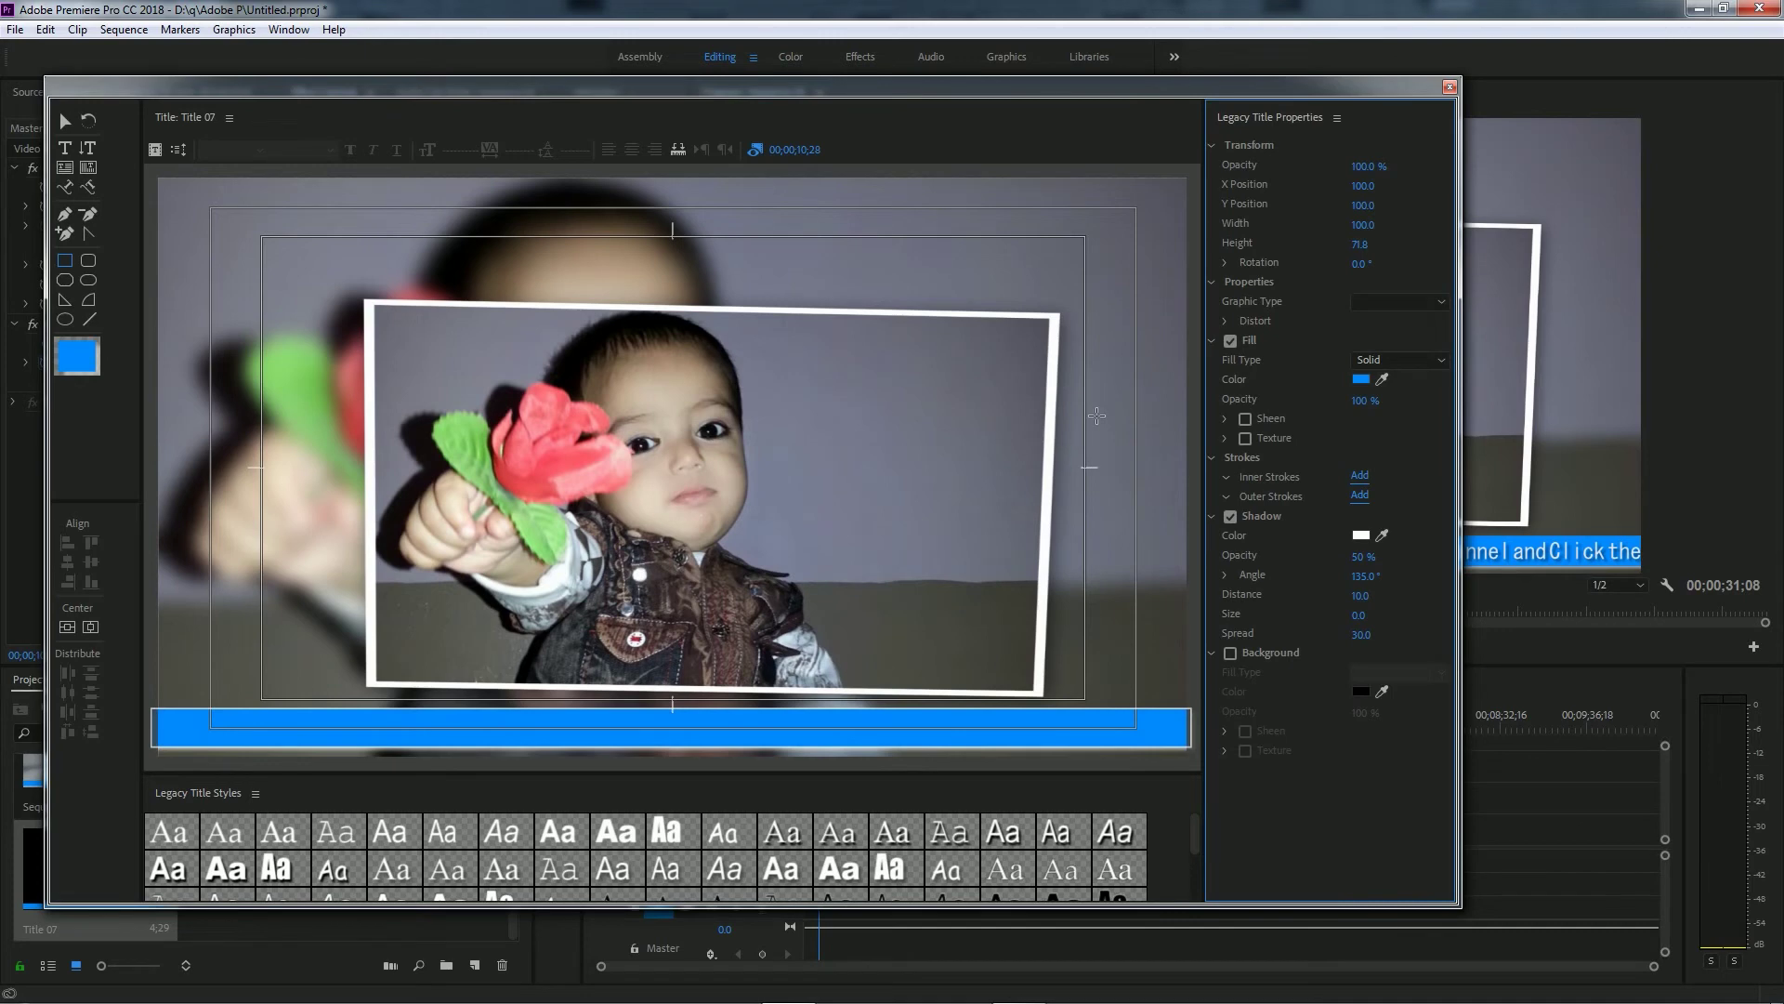
{"action": "left_click", "coordinate": [1450, 87]}
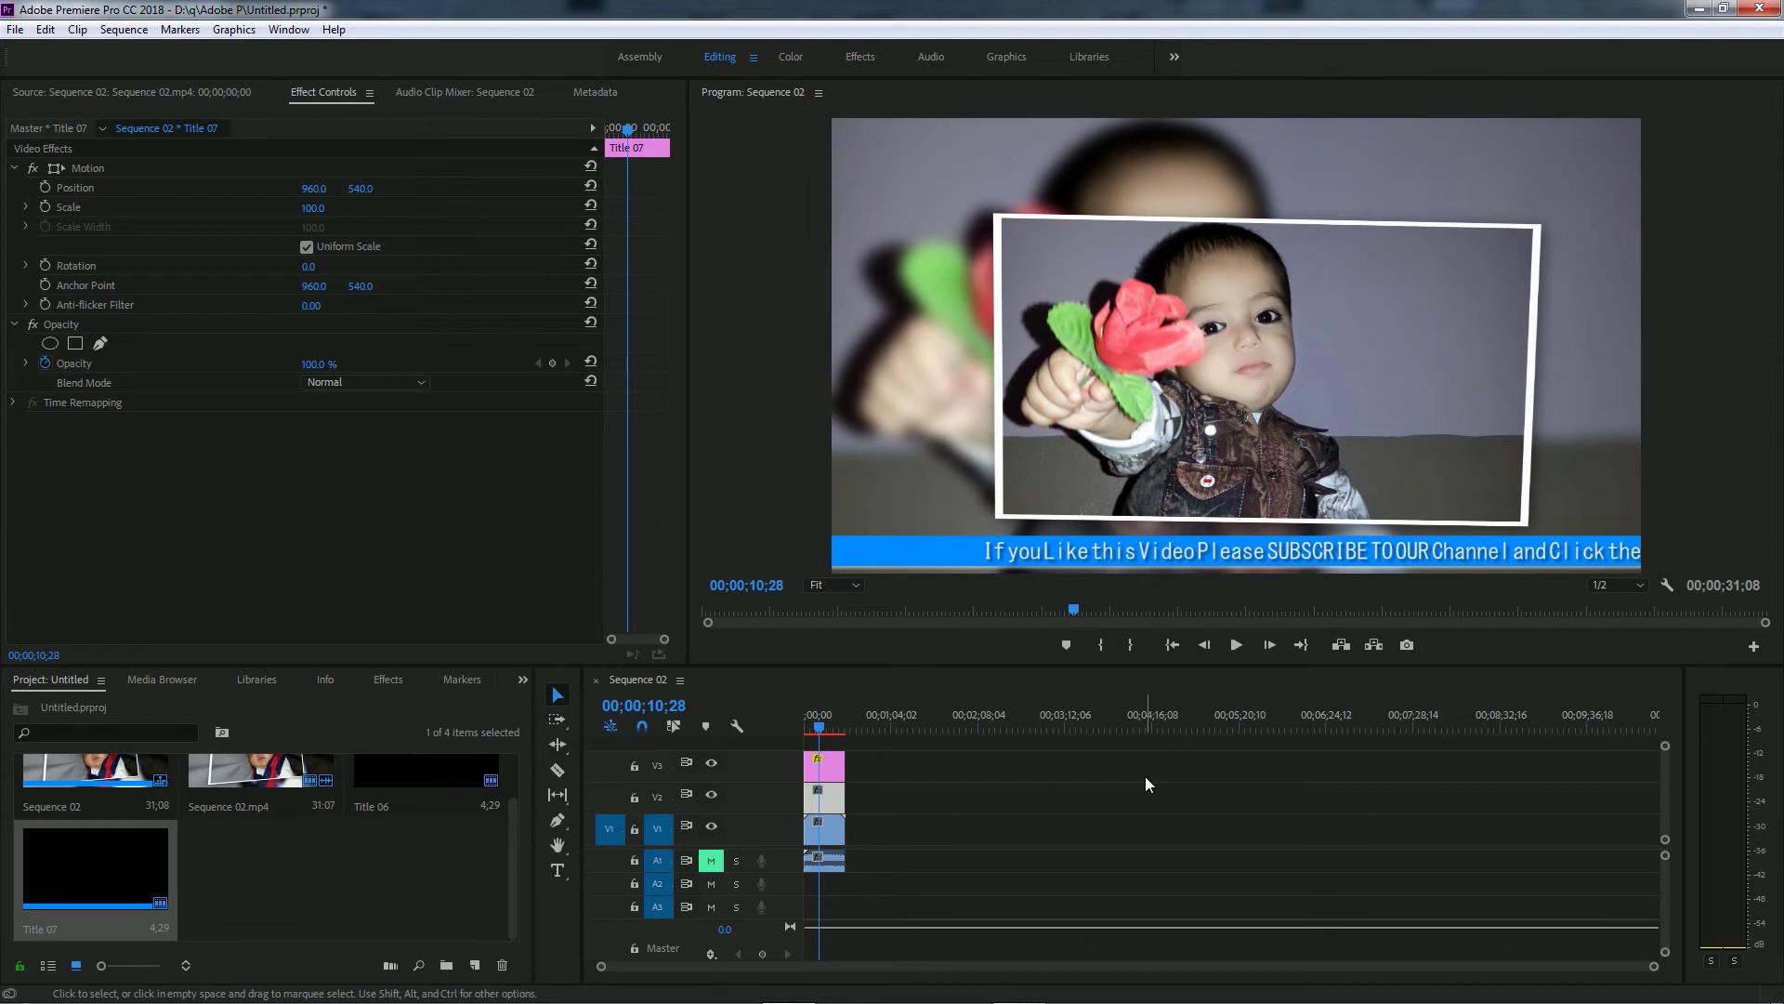
Step: Play the sequence from the start to preview the subscribe crawl over the blue bar
{"action": "left_click_drag", "start_coordinate": [822, 736], "coordinate": [803, 734]}
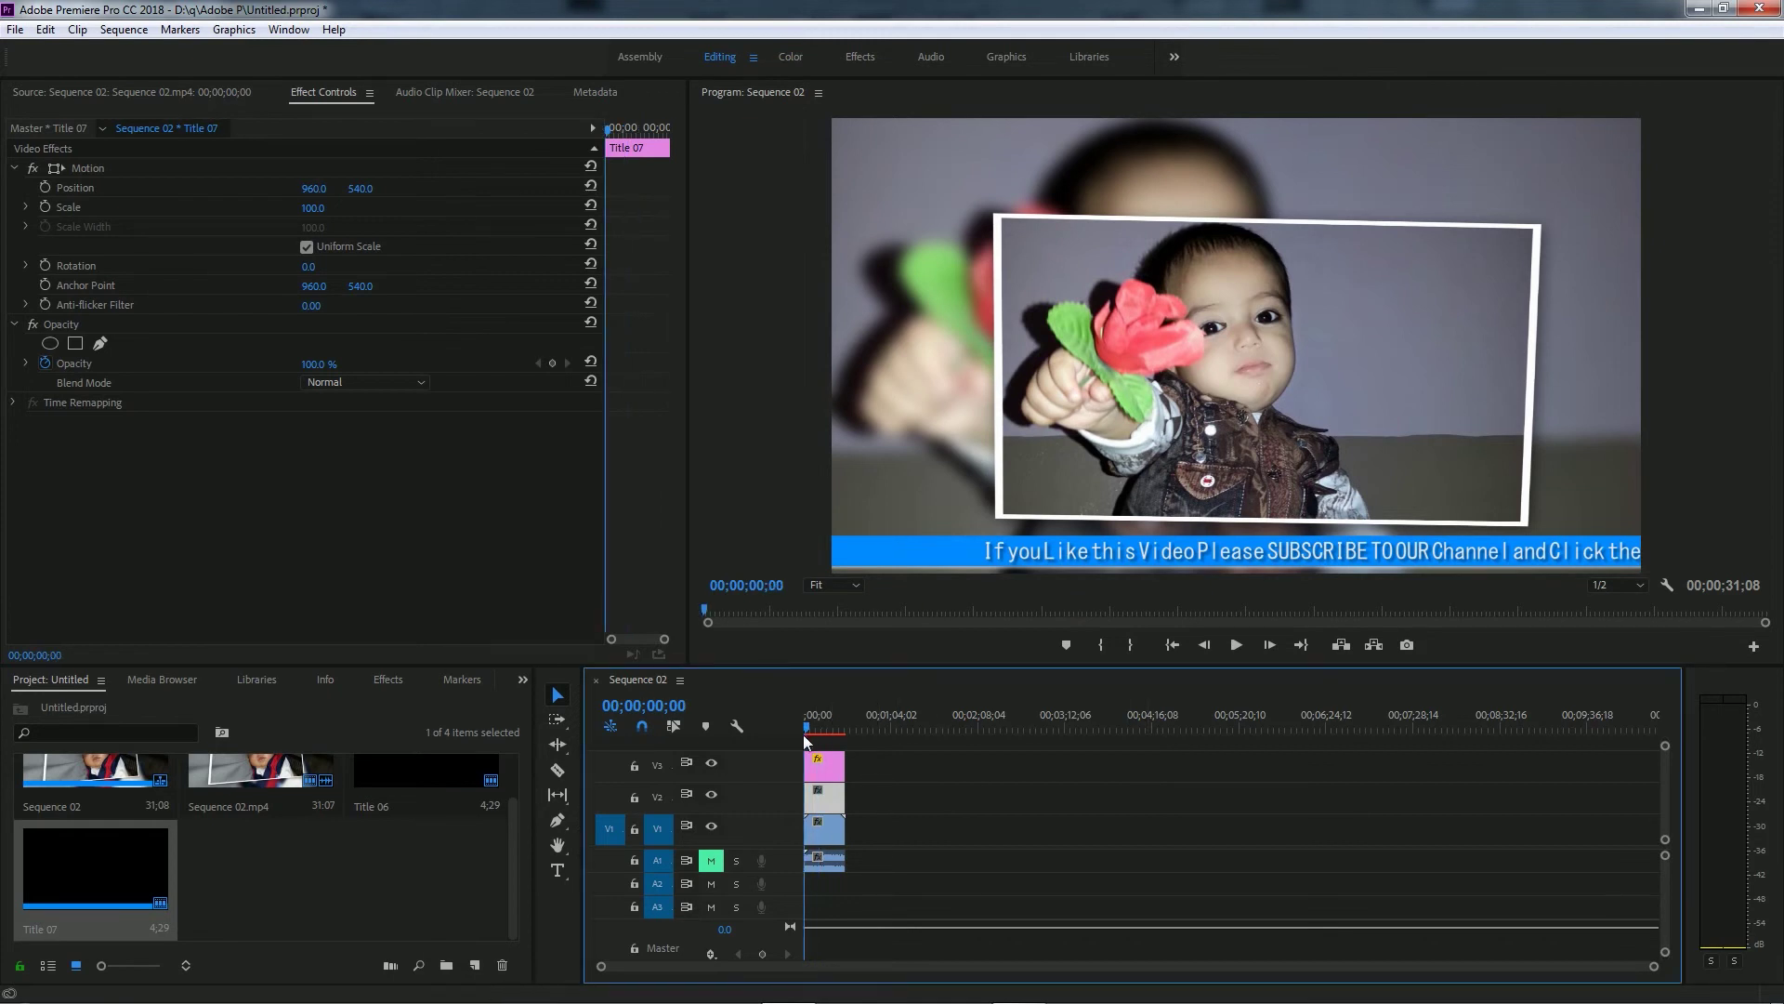
{"action": "key", "text": "space"}
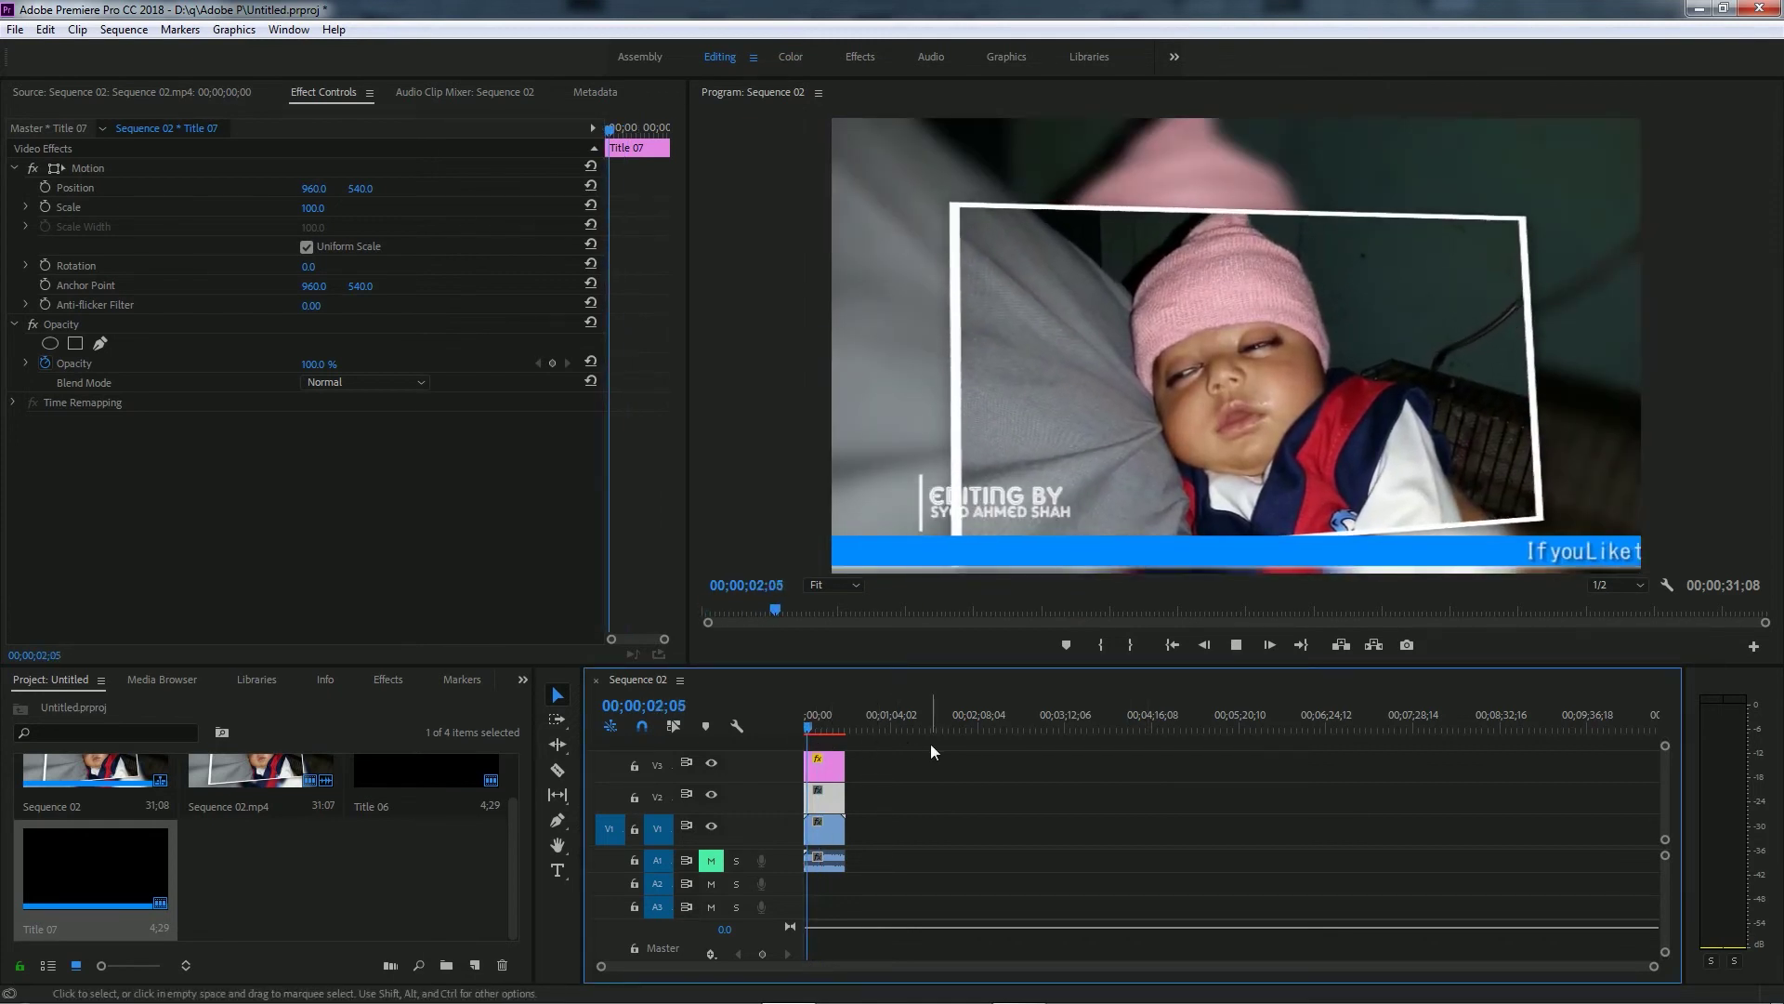